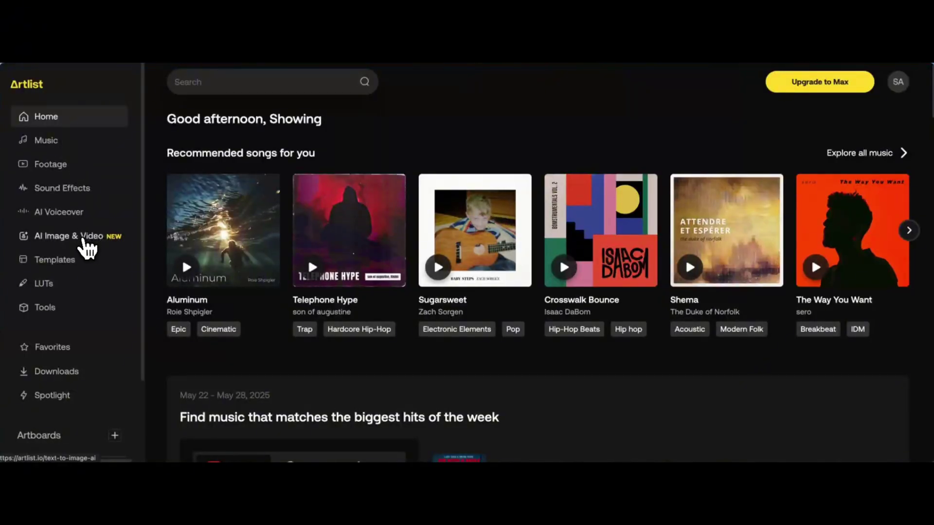
- Open the AI generator in Image to Video mode and check its 1080p resolution and 5/10-second duration options
{"action": "left_click", "coordinate": [88, 248]}
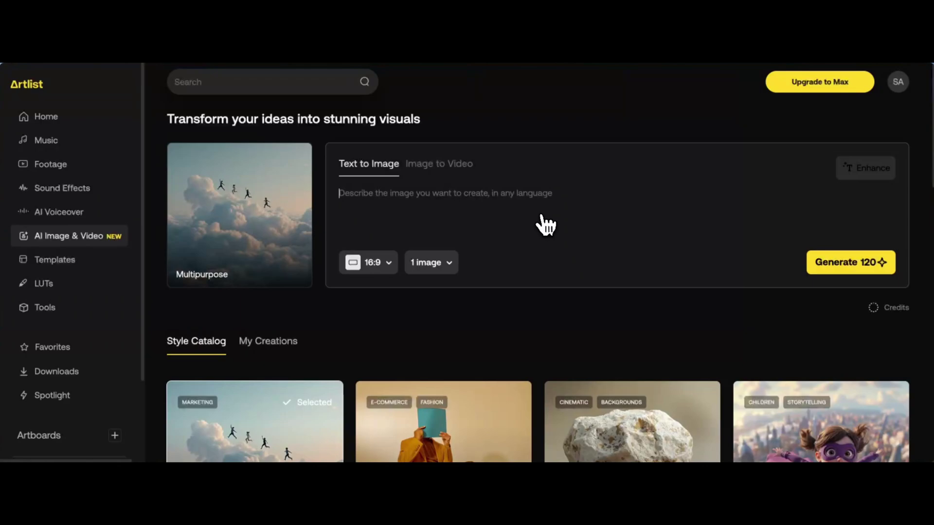
{"action": "left_click", "coordinate": [422, 168]}
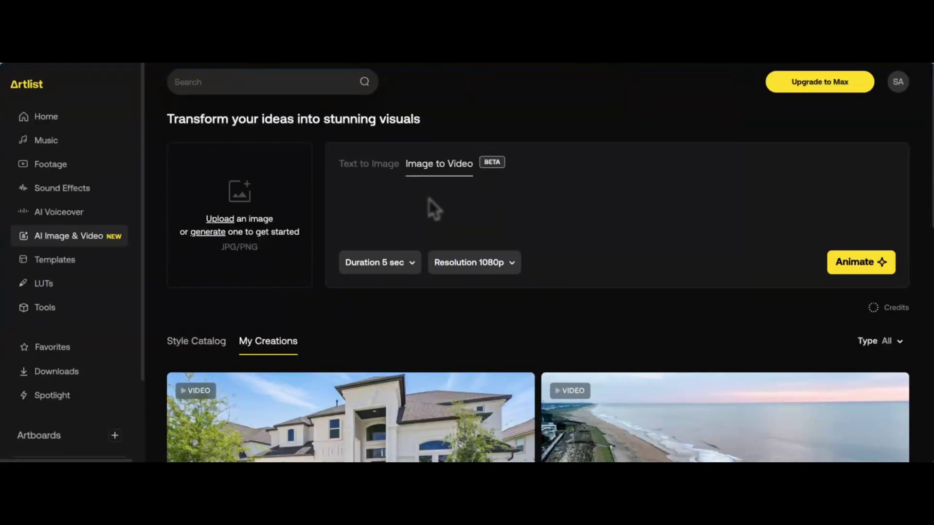
{"action": "left_click", "coordinate": [465, 258]}
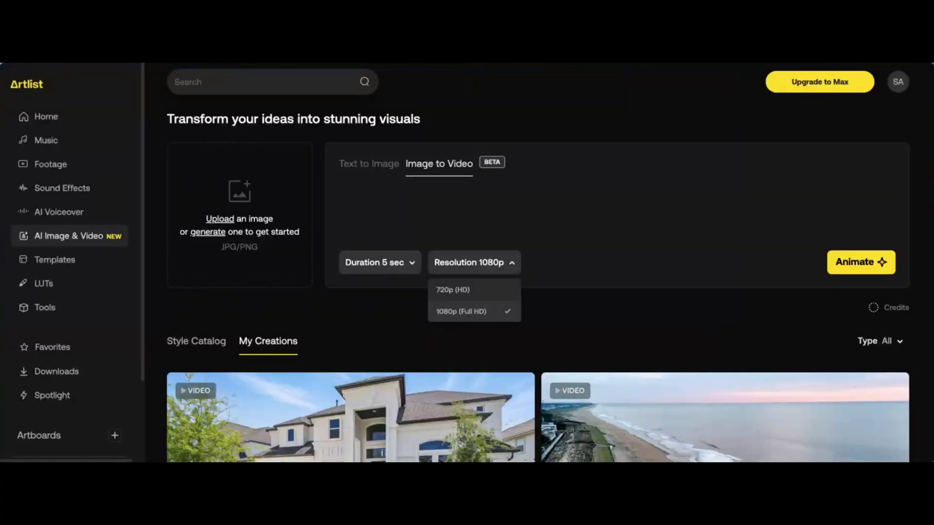
{"action": "left_click", "coordinate": [474, 315]}
{"action": "left_click", "coordinate": [384, 265]}
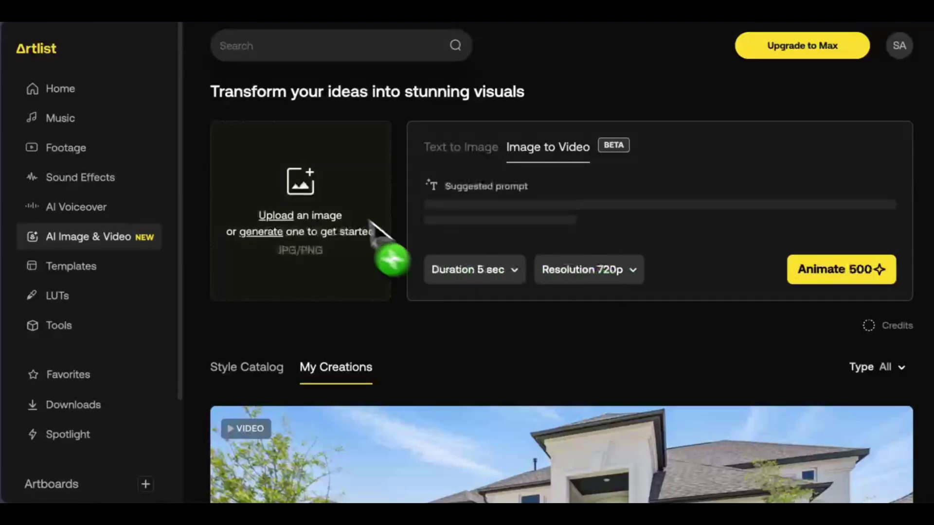
- Drop the house photo in as the source image and set resolution to 1080p
{"action": "left_click_drag", "start_coordinate": [334, 214], "coordinate": [336, 216]}
{"action": "left_click", "coordinate": [586, 272]}
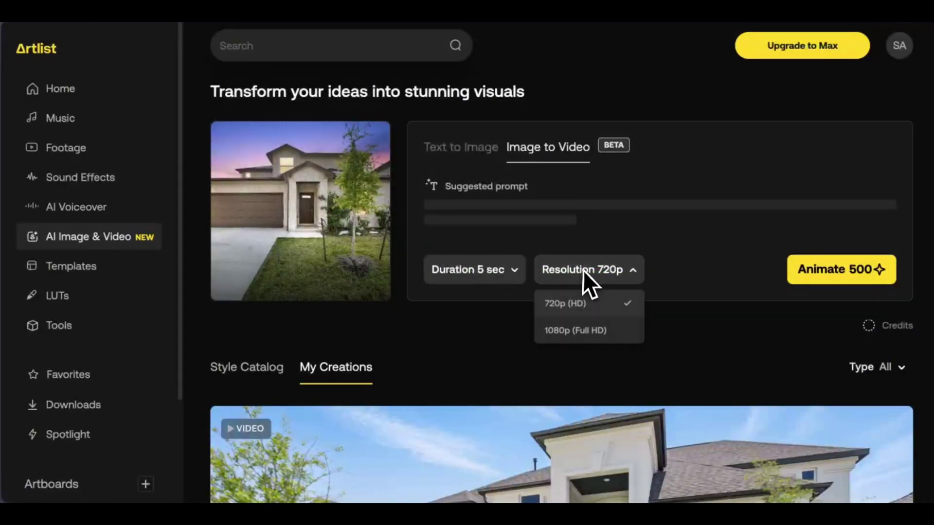
{"action": "left_click", "coordinate": [578, 328]}
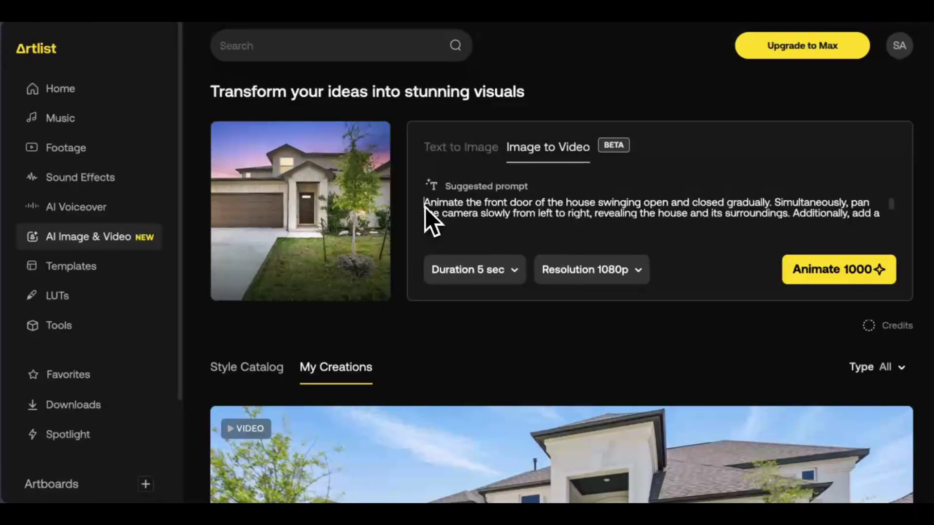
- Replace the prompt's opening door-opening sentence so it starts with the camera panning
{"action": "left_click_drag", "start_coordinate": [425, 207], "coordinate": [846, 248]}
{"action": "scroll", "coordinate": [822, 220], "scroll_direction": "up", "scroll_amount": 2}
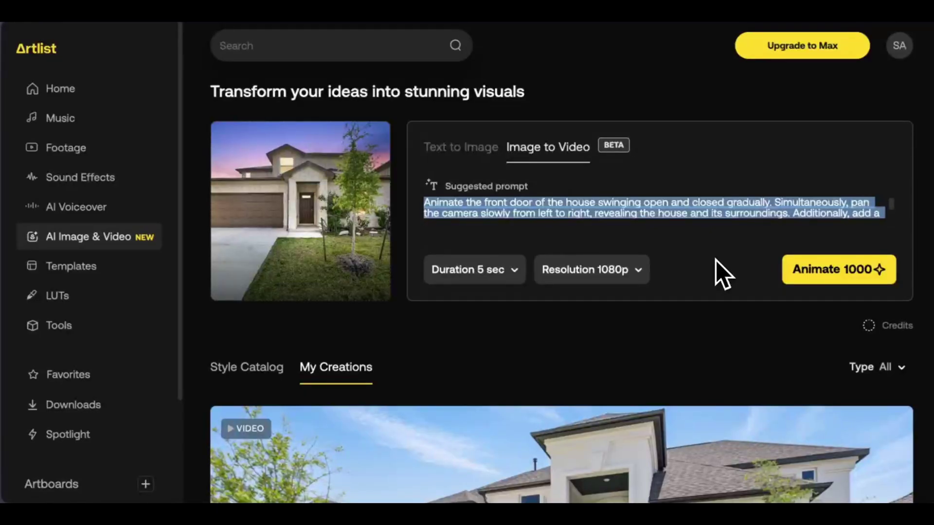
{"action": "scroll", "coordinate": [716, 260], "scroll_direction": "down", "scroll_amount": 1}
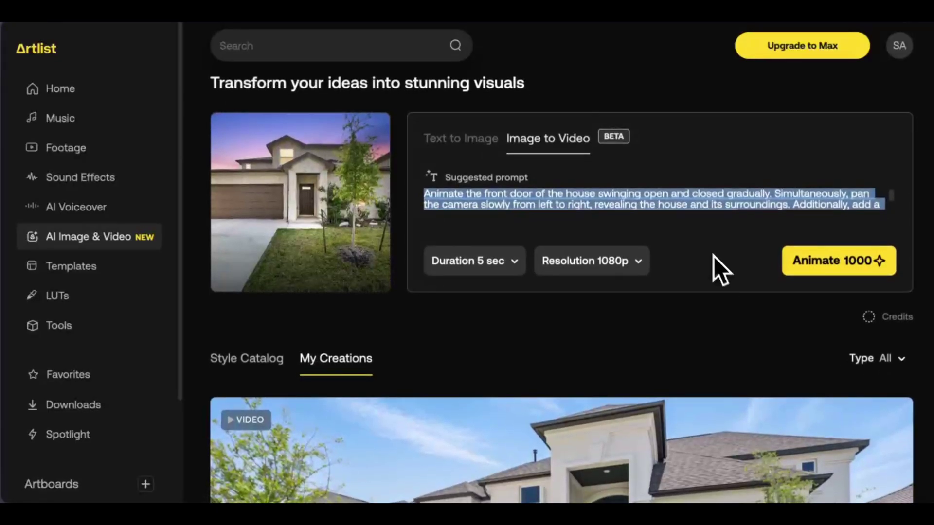
{"action": "scroll", "coordinate": [681, 206], "scroll_direction": "down", "scroll_amount": 1}
{"action": "scroll", "coordinate": [676, 200], "scroll_direction": "down", "scroll_amount": 1}
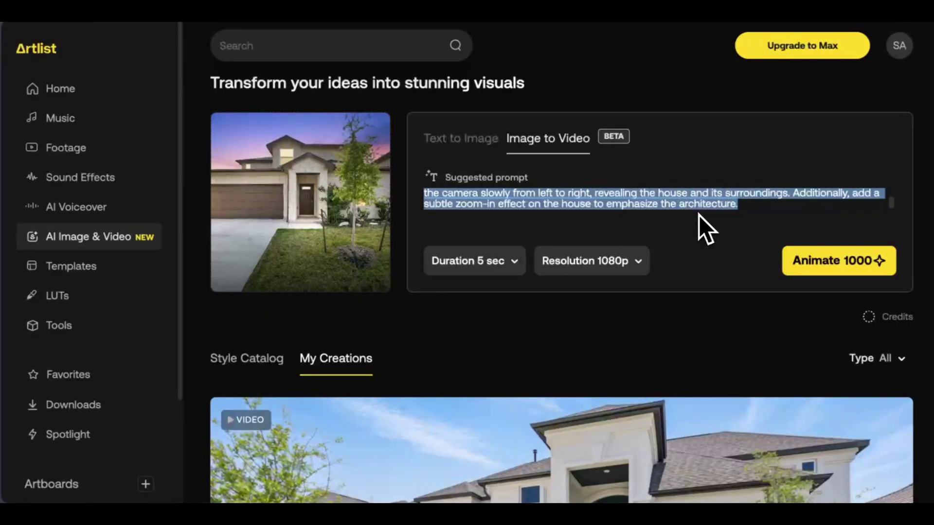
{"action": "scroll", "coordinate": [738, 209], "scroll_direction": "up", "scroll_amount": 1}
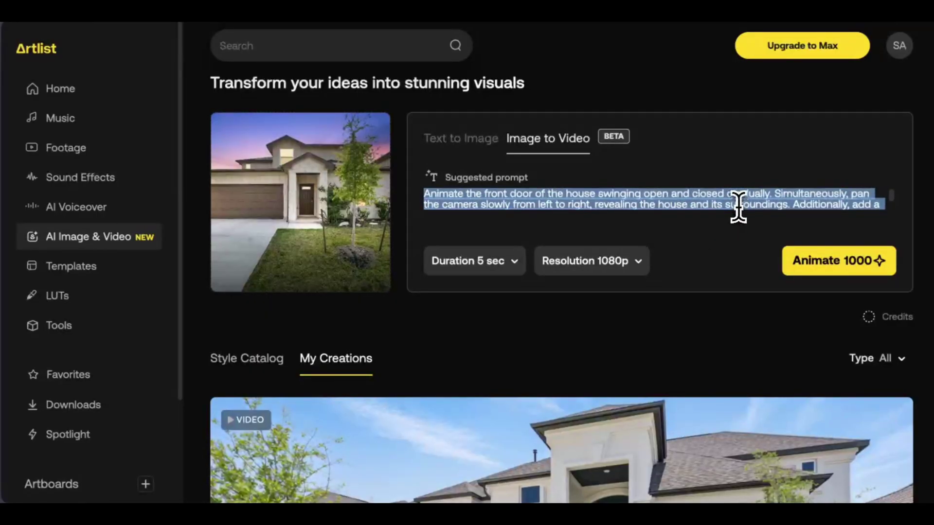
{"action": "left_click", "coordinate": [754, 192]}
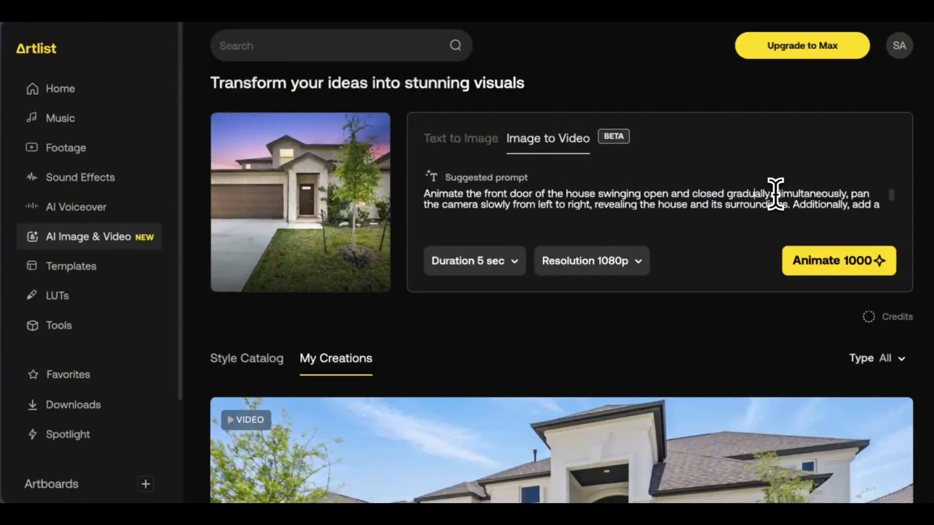
{"action": "left_click_drag", "start_coordinate": [857, 194], "coordinate": [413, 197]}
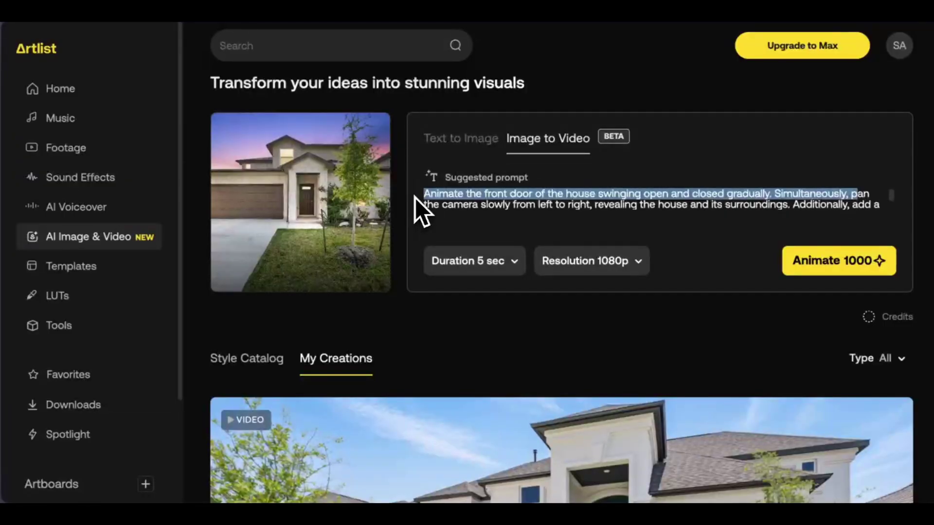
{"action": "type", "text": "P"}
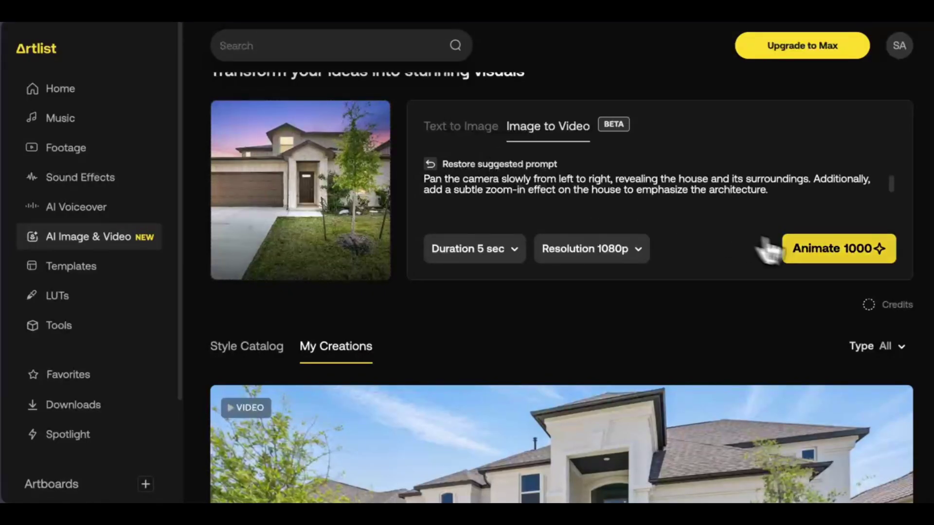
- Animate the house photo with the edited prompt at 1080p, creating a video in My Creations
{"action": "left_click", "coordinate": [808, 250]}
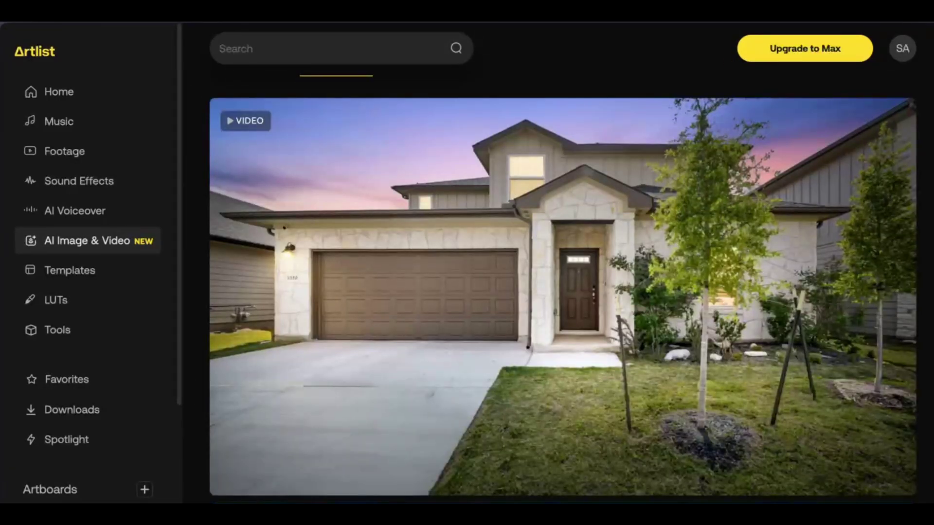
{"action": "scroll", "coordinate": [371, 225], "scroll_direction": "down", "scroll_amount": 1}
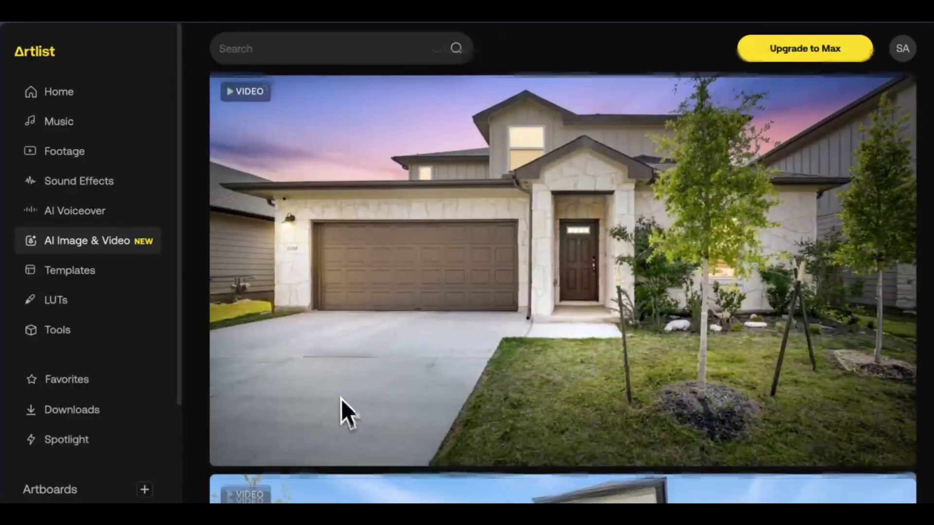
{"action": "scroll", "coordinate": [340, 399], "scroll_direction": "up", "scroll_amount": 4}
{"action": "scroll", "coordinate": [344, 392], "scroll_direction": "down", "scroll_amount": 1}
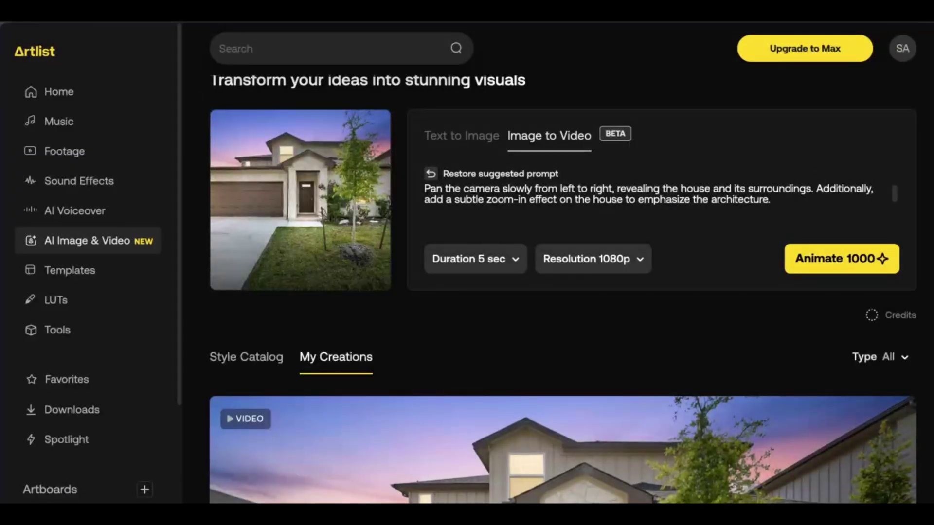
- Swap in the kitchen photo, keep the duration at 5 seconds, and set resolution to 1080p
{"action": "left_click_drag", "start_coordinate": [362, 175], "coordinate": [354, 191]}
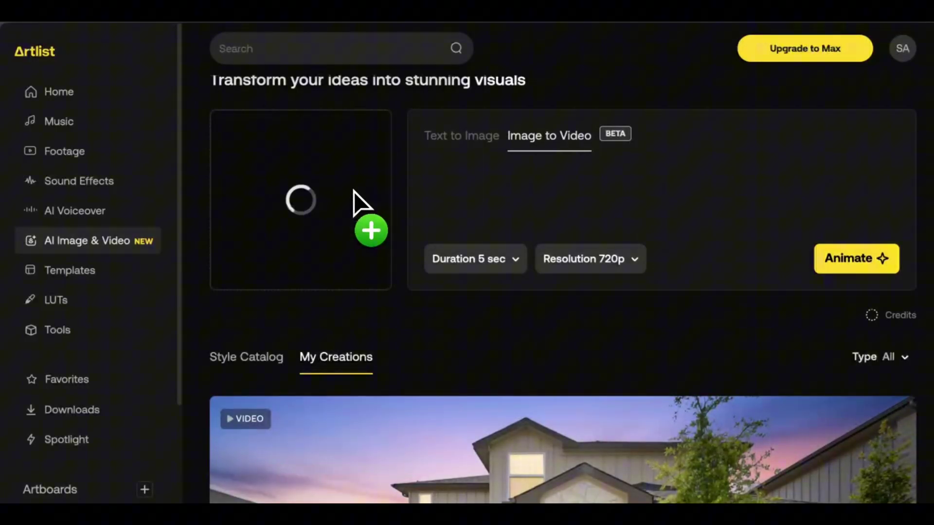
{"action": "left_click", "coordinate": [478, 270]}
{"action": "left_click", "coordinate": [516, 270]}
{"action": "left_click", "coordinate": [567, 258]}
{"action": "left_click", "coordinate": [587, 321]}
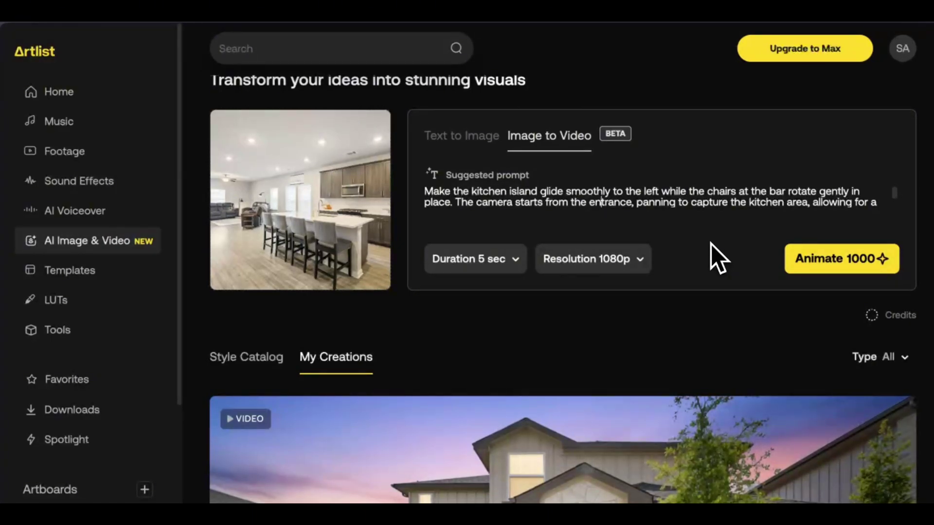
- Replace 'Make the' at the prompt's start with 'Slowly zoom in to the'
{"action": "scroll", "coordinate": [634, 163], "scroll_direction": "down", "scroll_amount": 1}
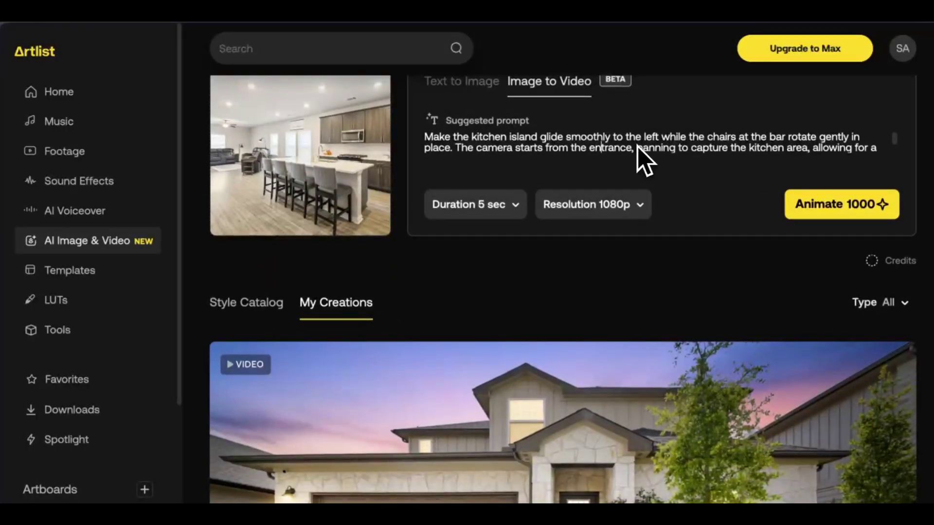
{"action": "scroll", "coordinate": [637, 148], "scroll_direction": "down", "scroll_amount": 1}
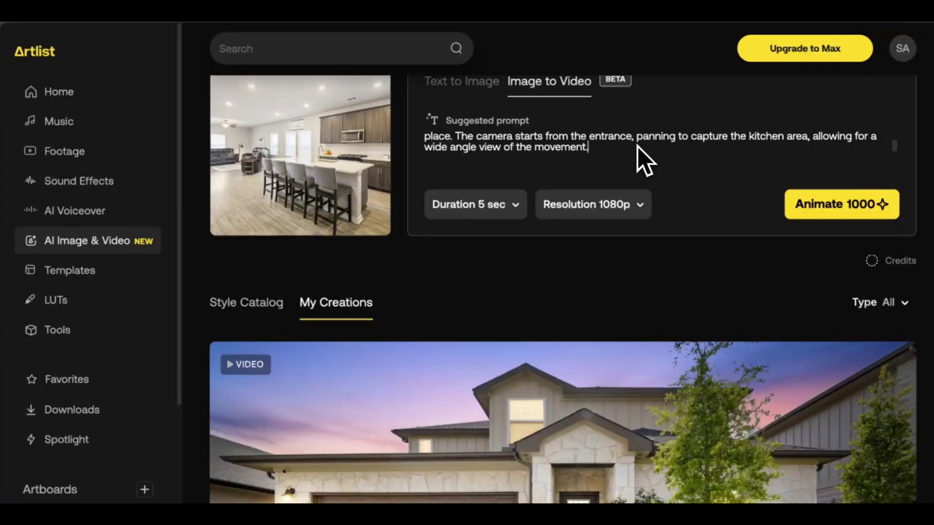
{"action": "scroll", "coordinate": [638, 147], "scroll_direction": "up", "scroll_amount": 1}
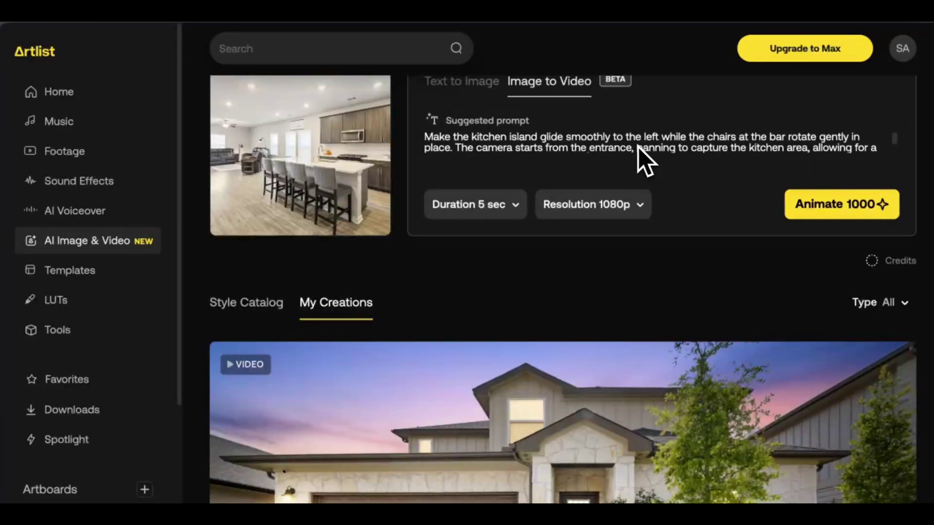
{"action": "scroll", "coordinate": [638, 147], "scroll_direction": "down", "scroll_amount": 1}
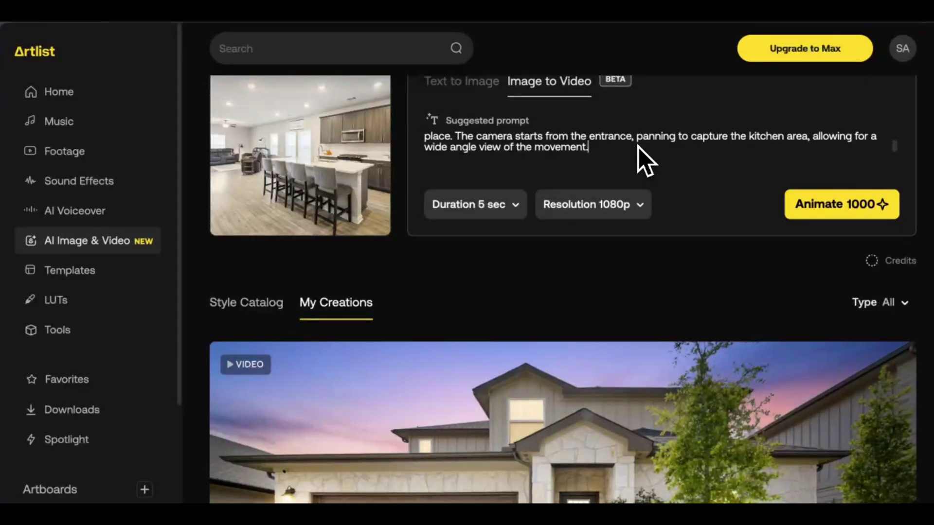
{"action": "scroll", "coordinate": [631, 150], "scroll_direction": "up", "scroll_amount": 1}
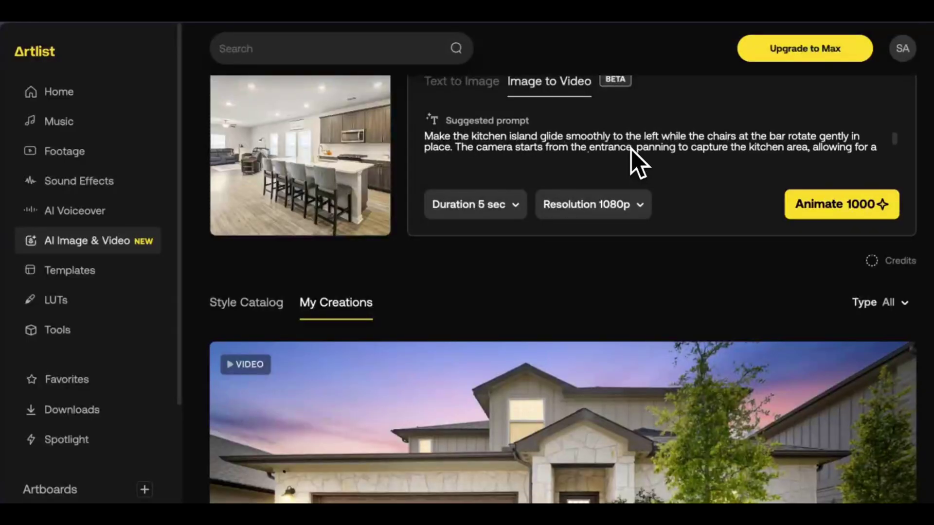
{"action": "scroll", "coordinate": [631, 150], "scroll_direction": "down", "scroll_amount": 1}
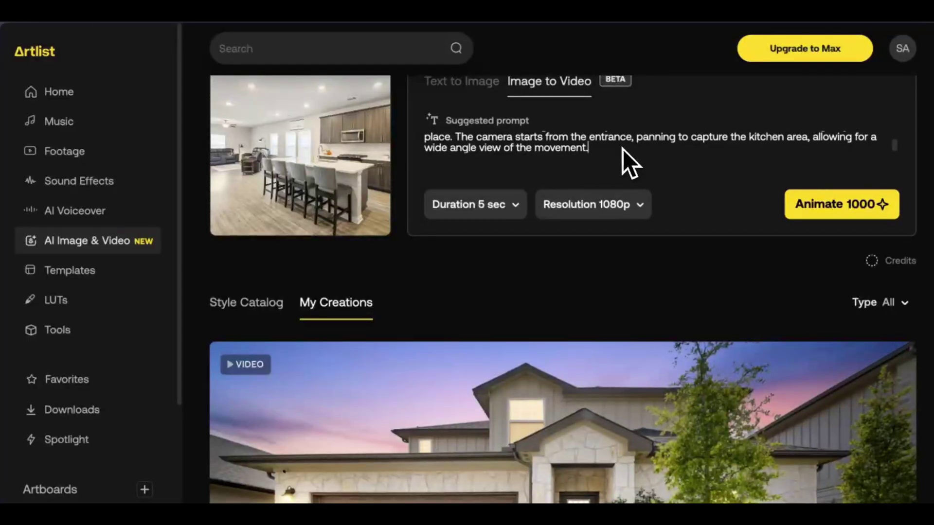
{"action": "scroll", "coordinate": [525, 130], "scroll_direction": "up", "scroll_amount": 1}
{"action": "left_click_drag", "start_coordinate": [469, 137], "coordinate": [423, 139]}
{"action": "type", "text": "Slowly zoo"}
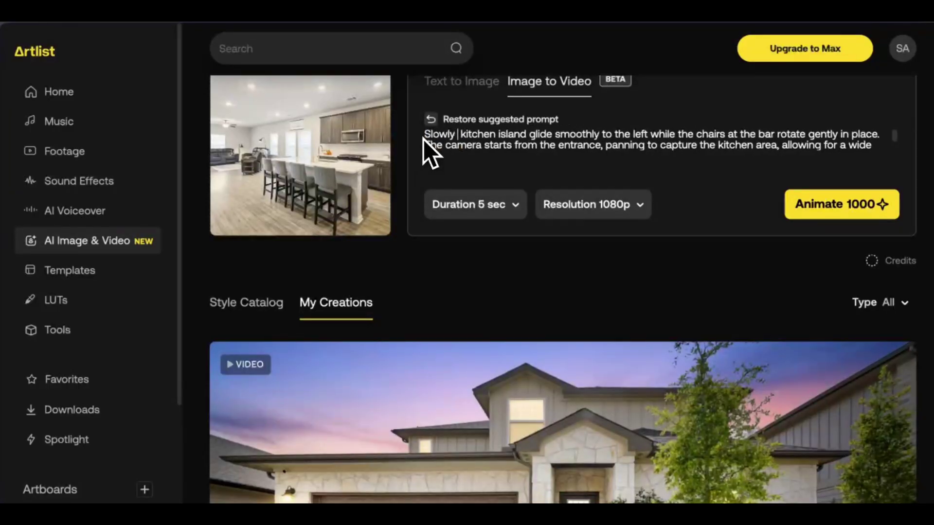
{"action": "type", "text": "m in"}
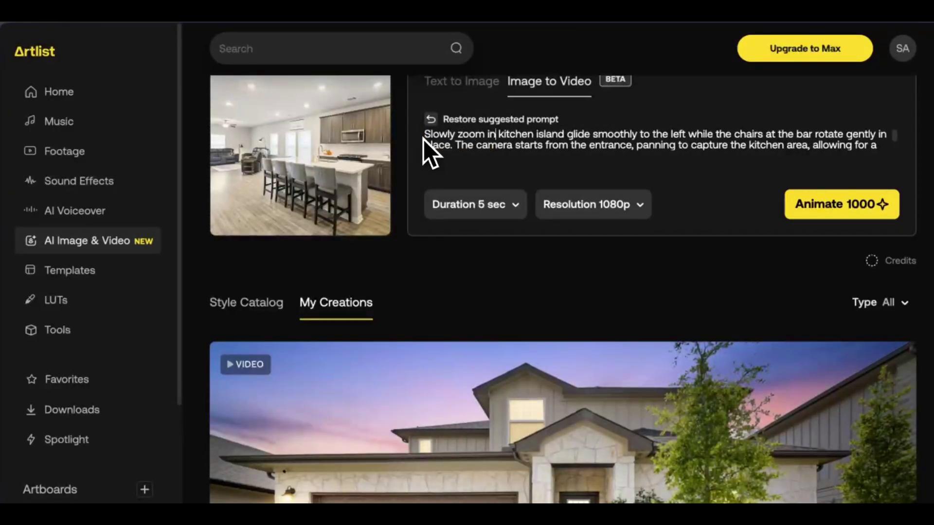
{"action": "type", "text": " to the"}
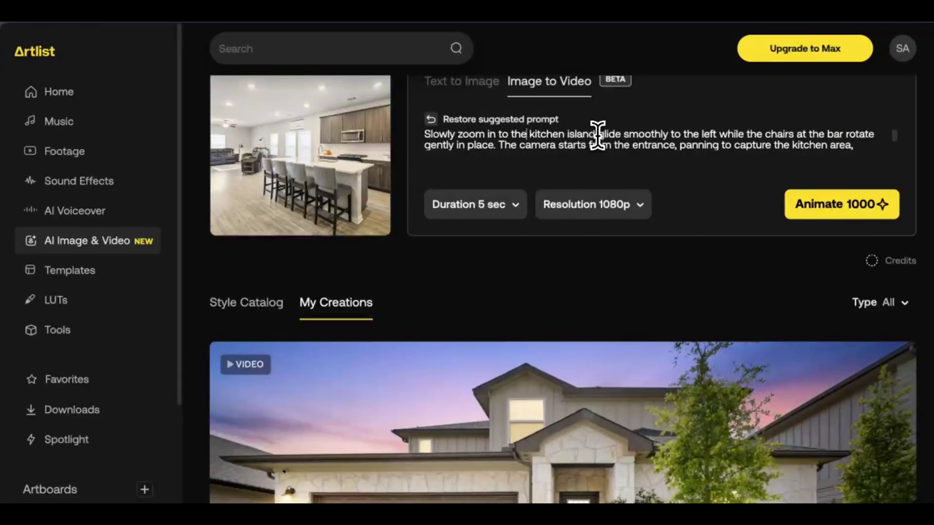
- Replace the prompt's ending with 'and then orbit to the left around the island so show the kitchen.'
{"action": "left_click_drag", "start_coordinate": [599, 131], "coordinate": [611, 156]}
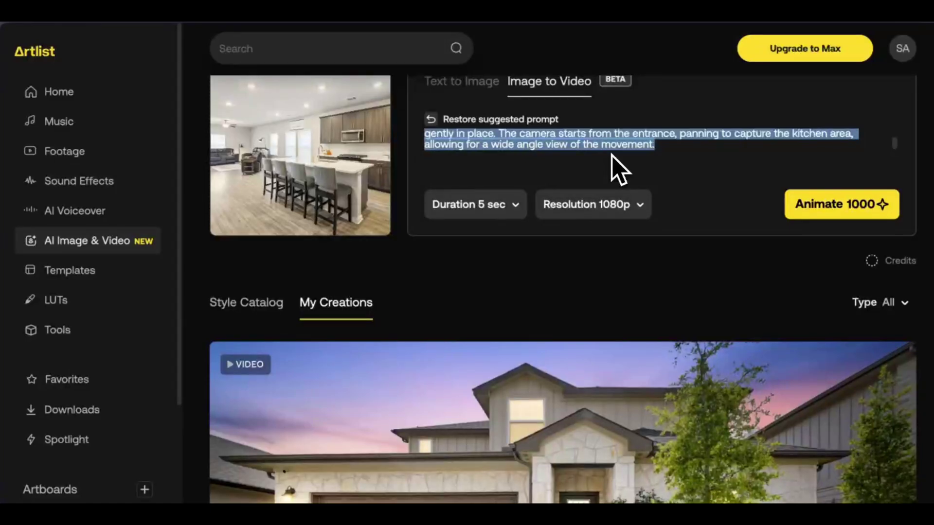
{"action": "type", "text": "Slowly zoom in to the kitchen island"}
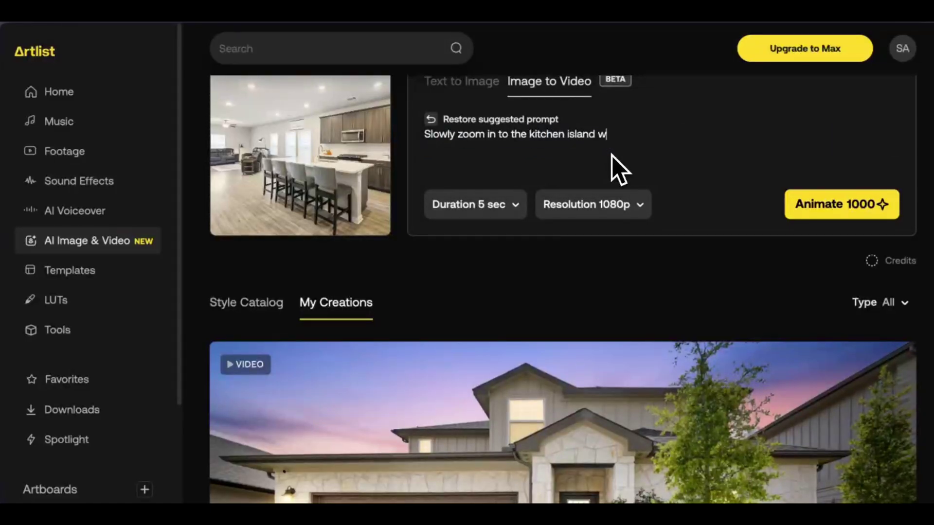
{"action": "type", "text": "while orbiting"}
{"action": "key", "text": "BackSpace"}
{"action": "key", "text": "BackSpace"}
{"action": "key", "text": "BackSpace"}
{"action": "key", "text": "BackSpace"}
{"action": "key", "text": "BackSpace"}
{"action": "key", "text": "BackSpace"}
{"action": "key", "text": "BackSpace"}
{"action": "key", "text": "BackSpace"}
{"action": "key", "text": "BackSpace"}
{"action": "key", "text": "BackSpace"}
{"action": "type", "text": "and then orbit to the left arou"}
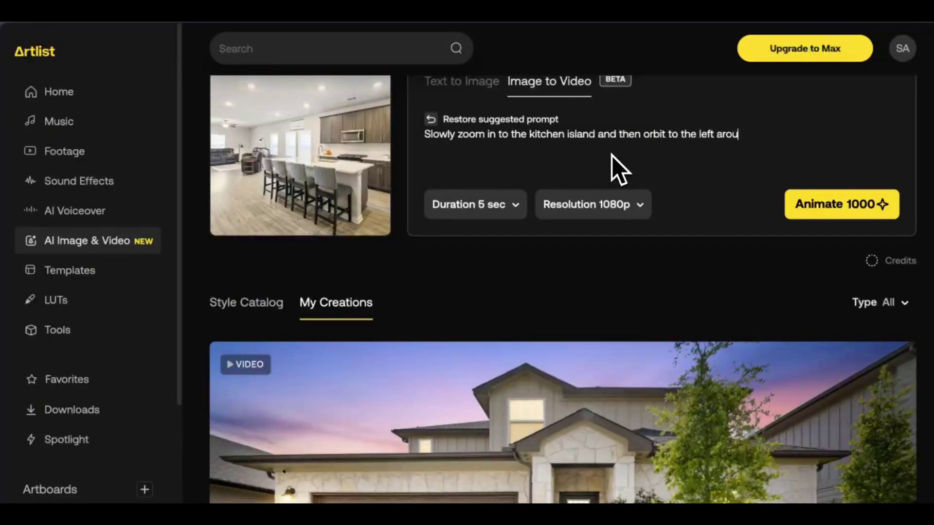
{"action": "type", "text": "nd the island so show the ki"}
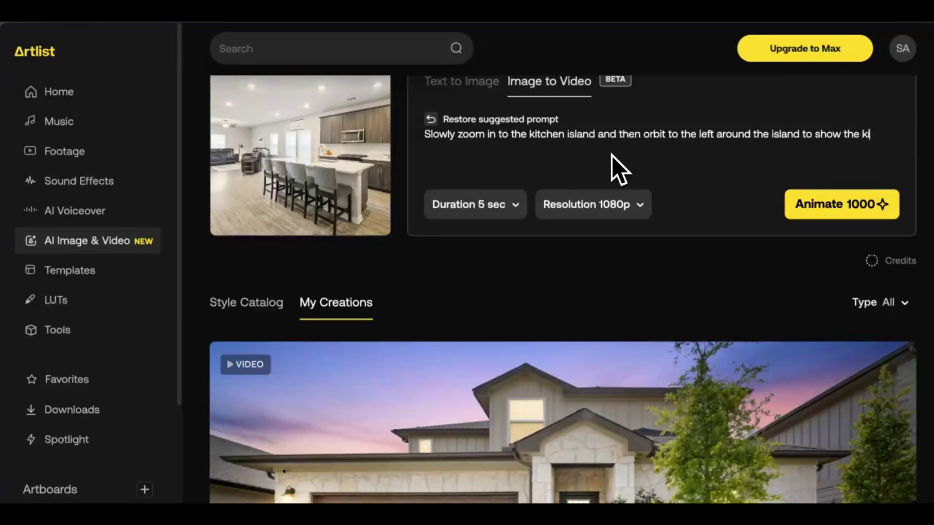
{"action": "type", "text": "tchen."}
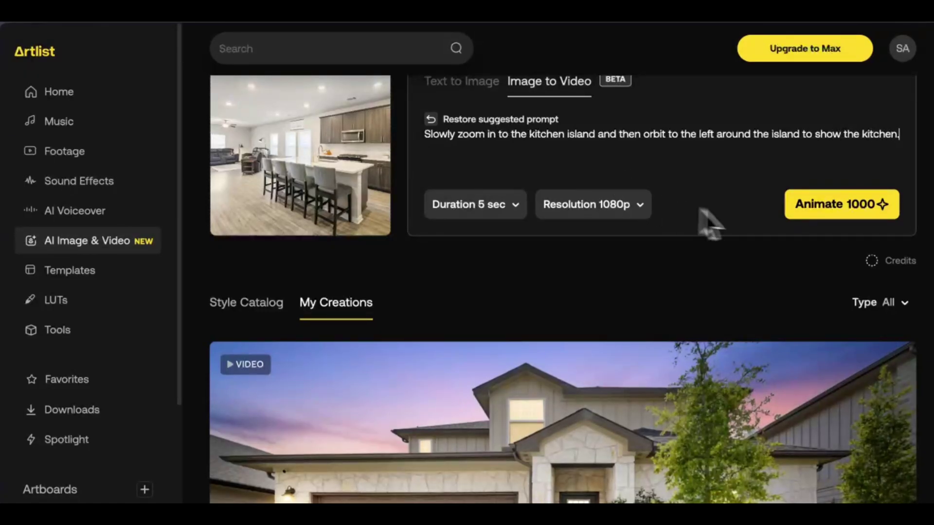
- Generate the kitchen video and play it in My Creations
{"action": "left_click", "coordinate": [807, 208]}
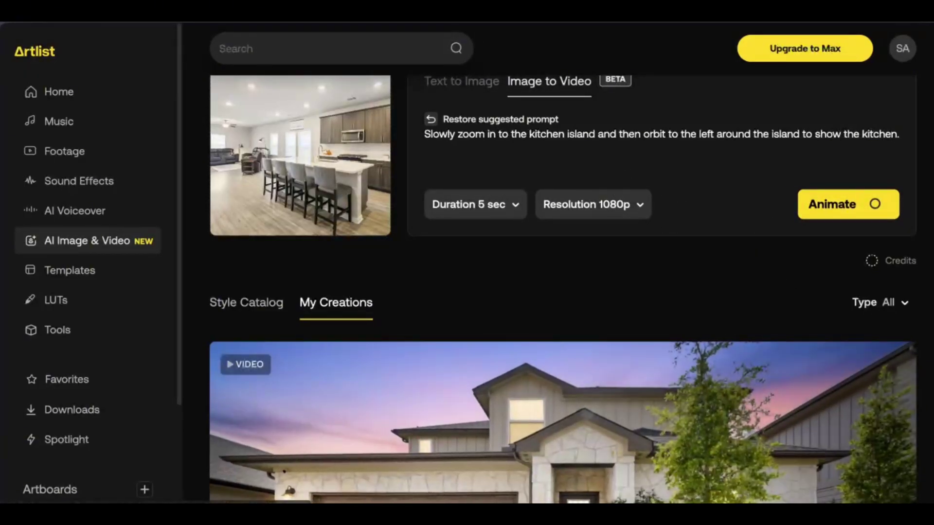
{"action": "scroll", "coordinate": [572, 323], "scroll_direction": "up", "scroll_amount": 2}
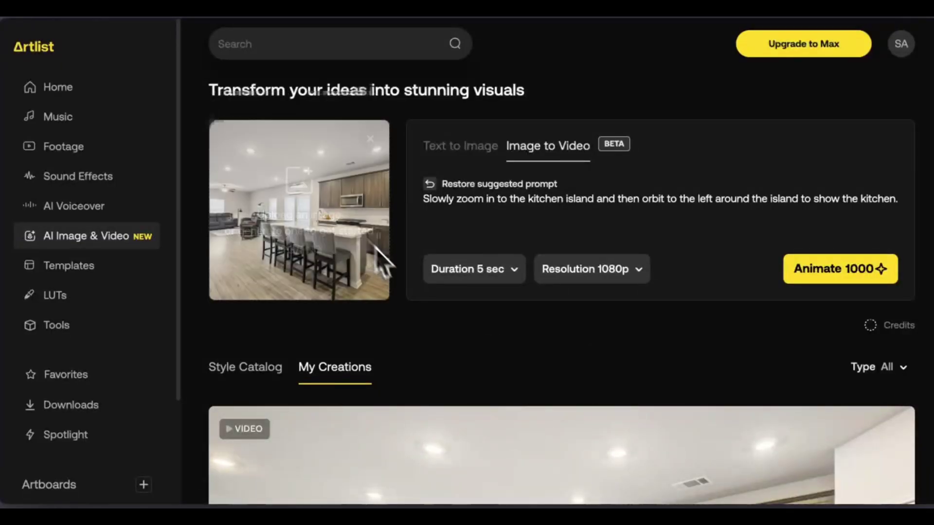
{"action": "left_click_drag", "start_coordinate": [423, 198], "coordinate": [753, 198]}
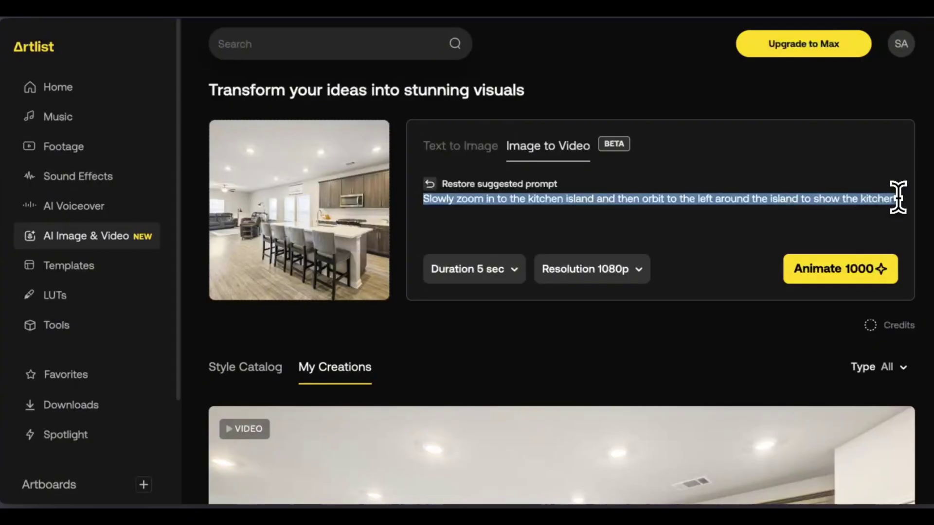
{"action": "scroll", "coordinate": [715, 321], "scroll_direction": "down", "scroll_amount": 5}
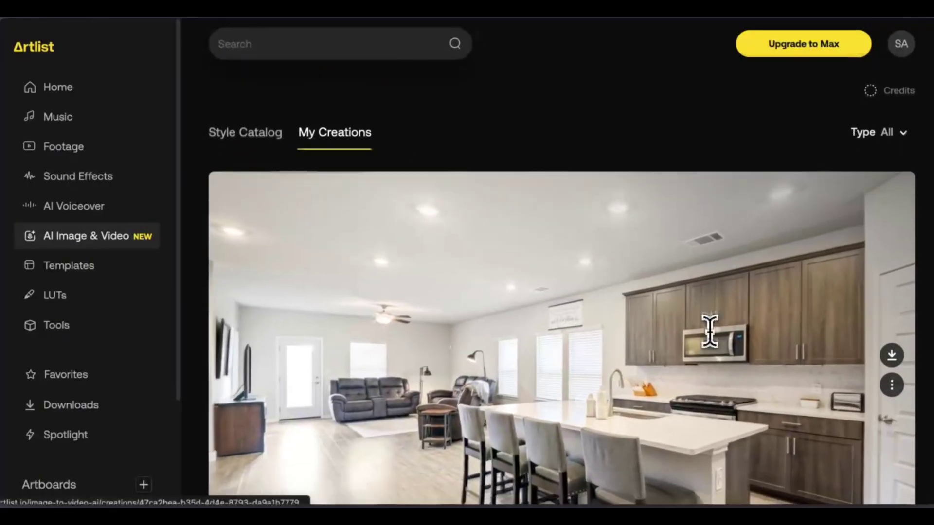
{"action": "scroll", "coordinate": [709, 319], "scroll_direction": "down", "scroll_amount": 2}
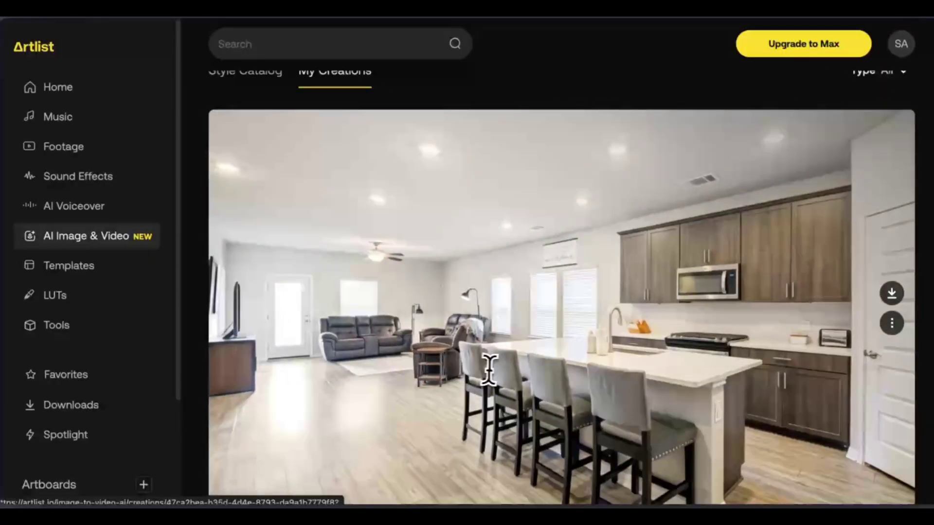
- Load the staircase photo and set the video resolution to 1080p
{"action": "left_click", "coordinate": [488, 371]}
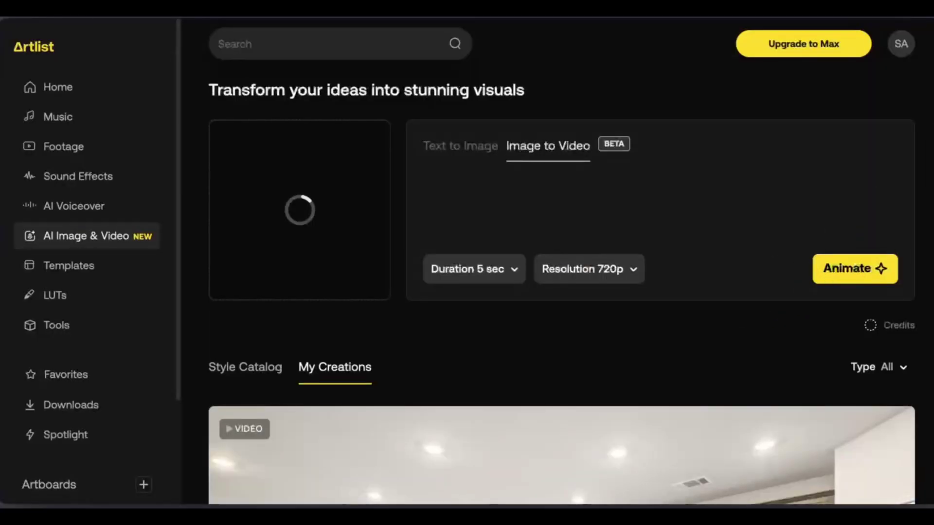
{"action": "left_click", "coordinate": [627, 265]}
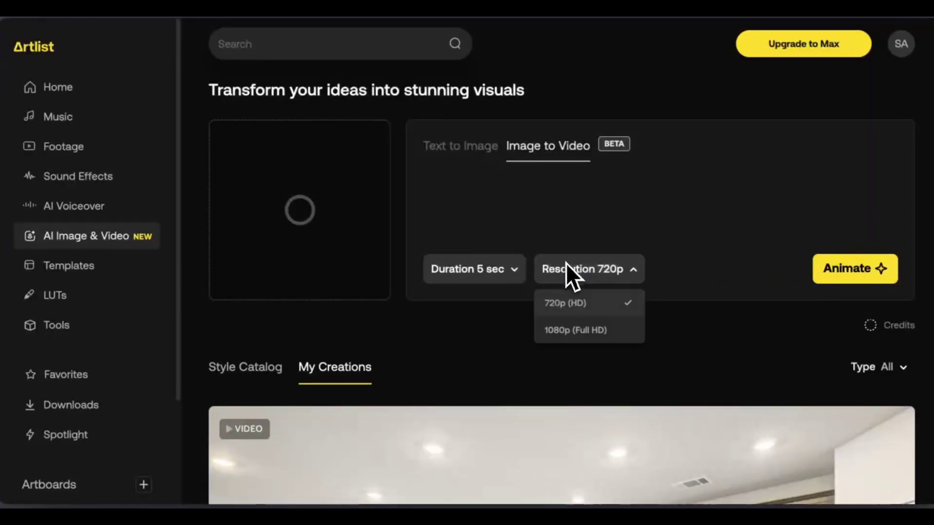
{"action": "left_click", "coordinate": [577, 321]}
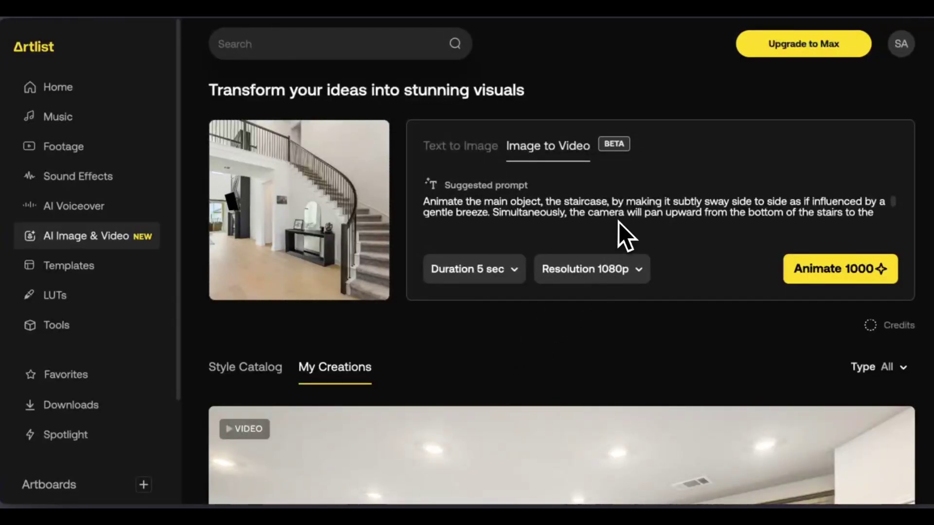
- Overwrite the suggested prompt with 'Zoom in smoothly and slowly pan to the left as you enter the living room'
{"action": "scroll", "coordinate": [619, 221], "scroll_direction": "down", "scroll_amount": 1}
{"action": "left_click", "coordinate": [615, 209]}
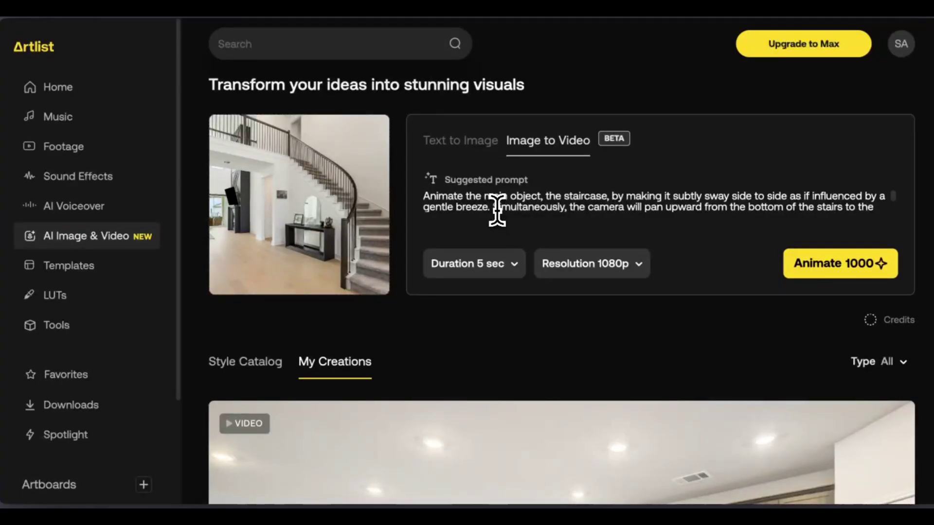
{"action": "left_click_drag", "start_coordinate": [493, 209], "coordinate": [397, 192]}
{"action": "type", "text": "Zoom in smoothly and slowly pan to the left as you enter the living room"}
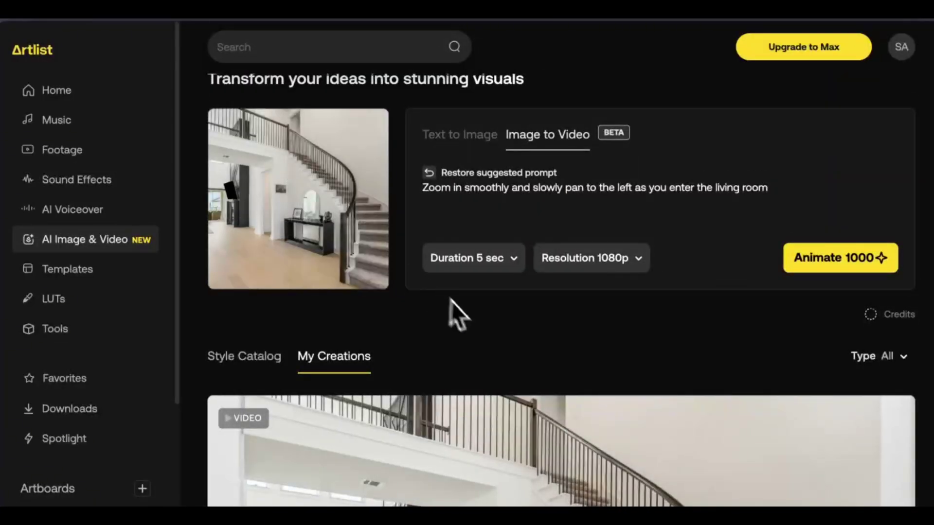
- Watch the generated staircase video in My Creations, then return to the generator
{"action": "scroll", "coordinate": [488, 326], "scroll_direction": "down", "scroll_amount": 5}
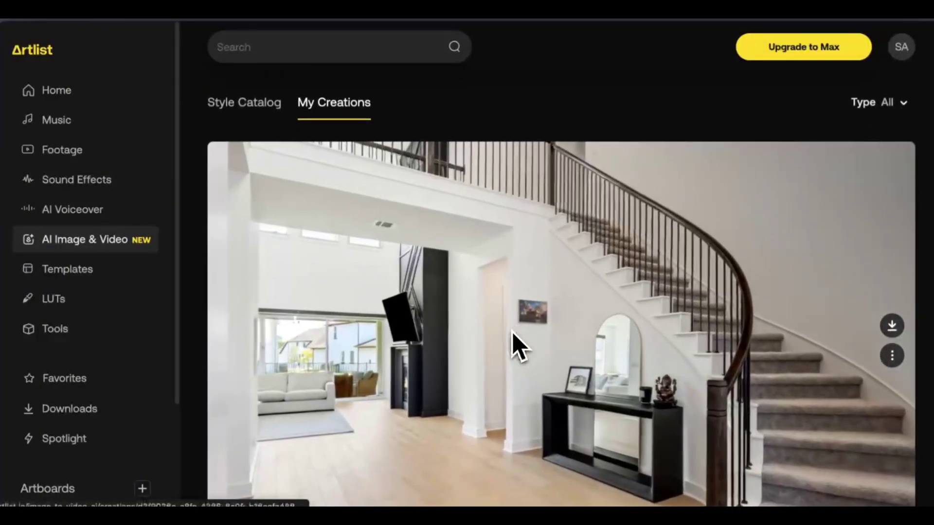
{"action": "scroll", "coordinate": [512, 332], "scroll_direction": "down", "scroll_amount": 1}
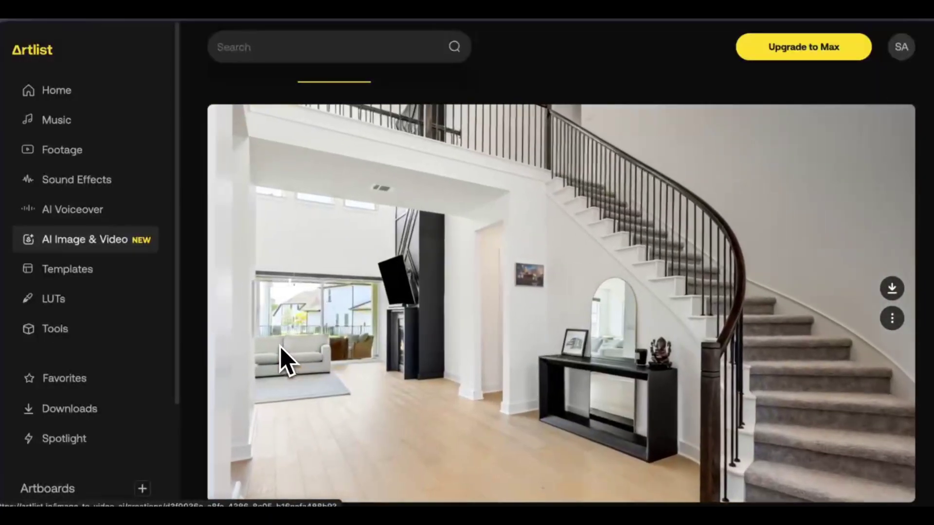
{"action": "scroll", "coordinate": [306, 350], "scroll_direction": "up", "scroll_amount": 6}
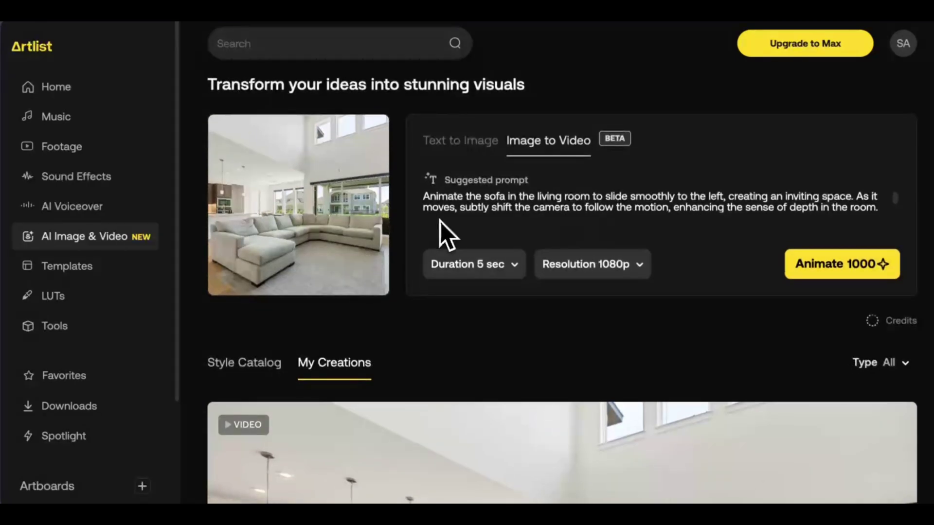
- Review the sofa-sliding prompt and watch the resulting sofa video at the top of My Creations
{"action": "scroll", "coordinate": [453, 212], "scroll_direction": "down", "scroll_amount": 1}
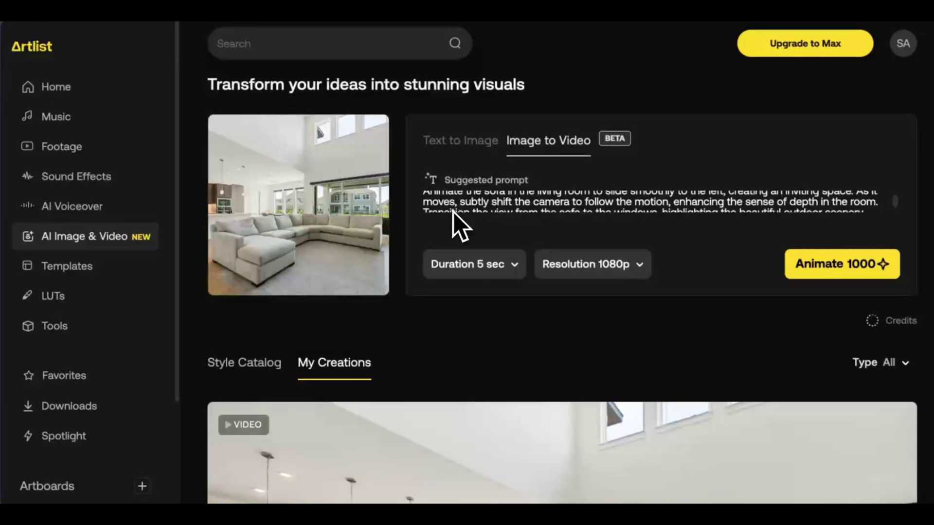
{"action": "scroll", "coordinate": [454, 212], "scroll_direction": "up", "scroll_amount": 1}
{"action": "scroll", "coordinate": [453, 212], "scroll_direction": "up", "scroll_amount": 1}
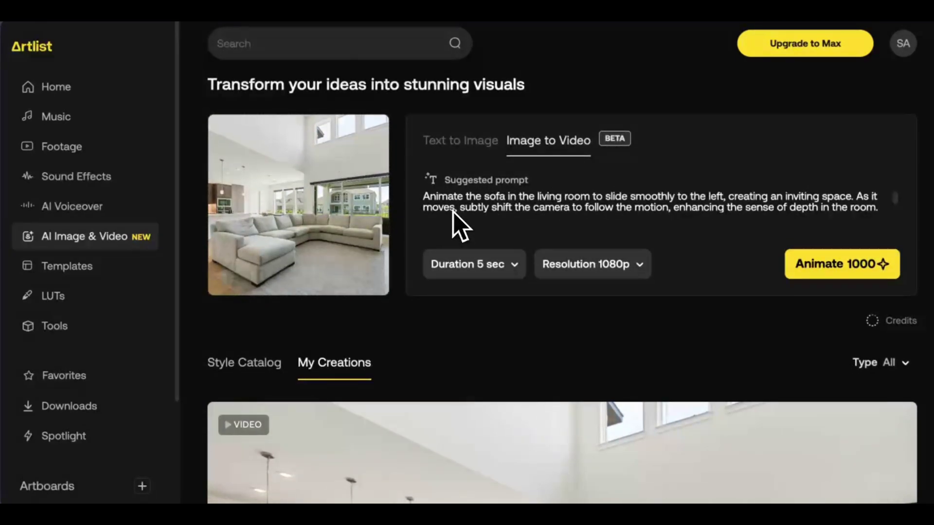
{"action": "scroll", "coordinate": [453, 212], "scroll_direction": "down", "scroll_amount": 1}
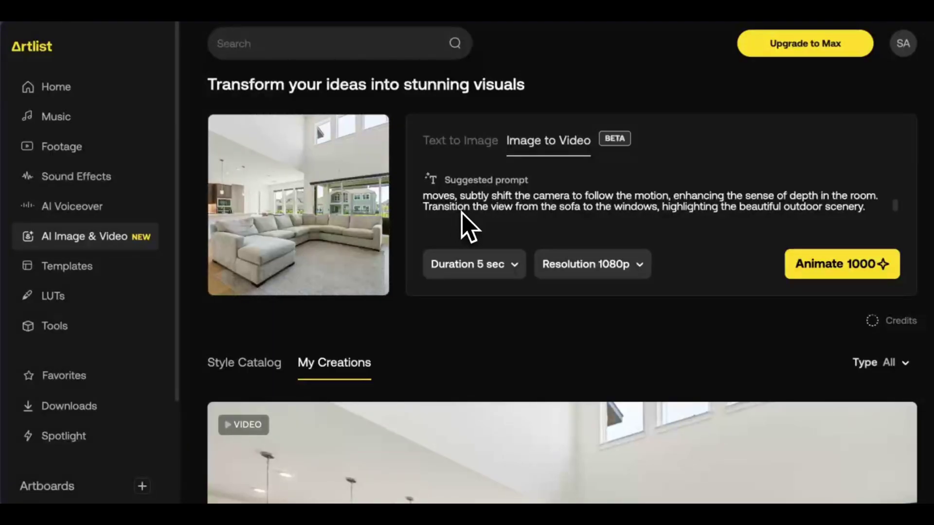
{"action": "scroll", "coordinate": [469, 227], "scroll_direction": "down", "scroll_amount": 1}
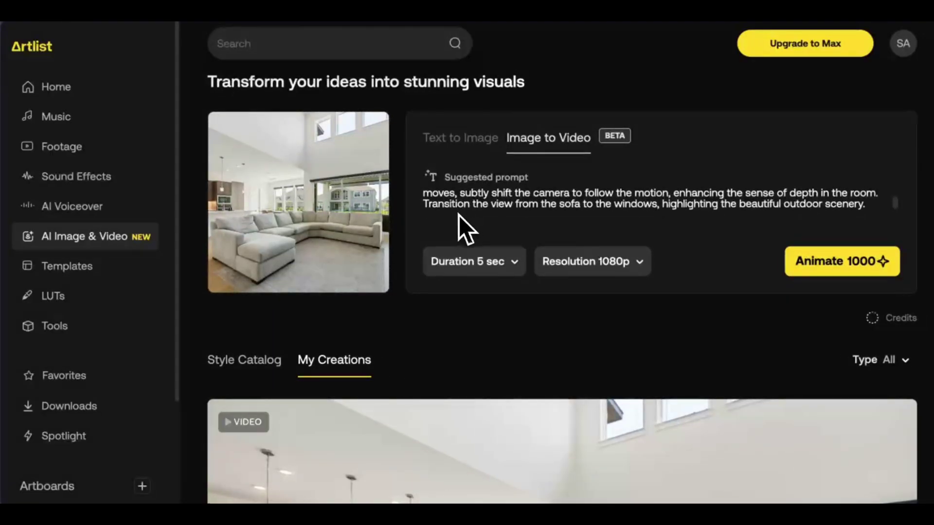
{"action": "scroll", "coordinate": [465, 209], "scroll_direction": "down", "scroll_amount": 1}
{"action": "scroll", "coordinate": [471, 219], "scroll_direction": "down", "scroll_amount": 1}
{"action": "scroll", "coordinate": [465, 205], "scroll_direction": "down", "scroll_amount": 5}
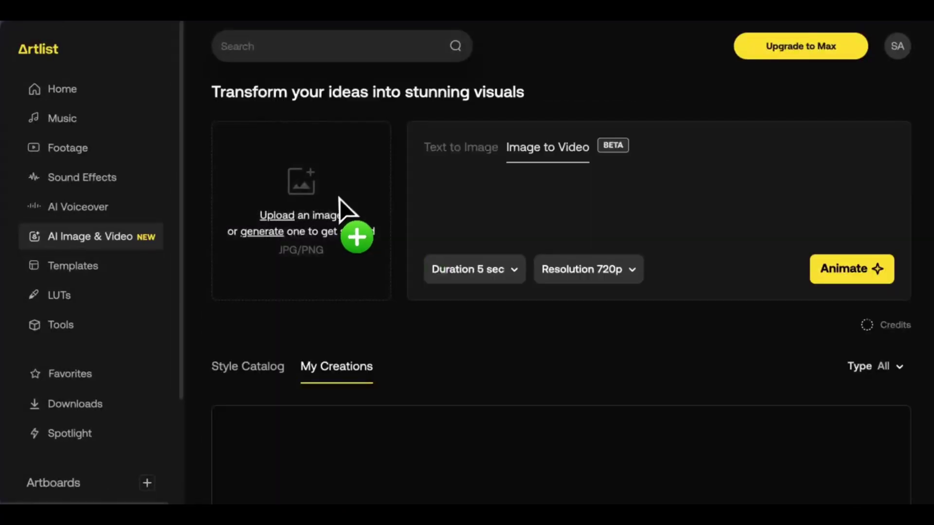
- Upload the fireplace living-room photo and set the video resolution to 1080p
{"action": "left_click_drag", "start_coordinate": [339, 198], "coordinate": [467, 312]}
{"action": "left_click", "coordinate": [566, 276]}
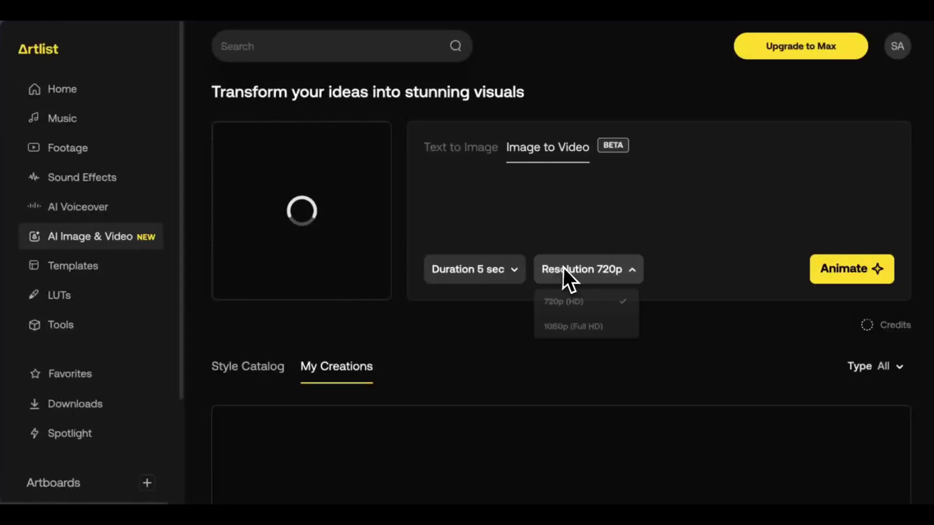
{"action": "left_click", "coordinate": [575, 331]}
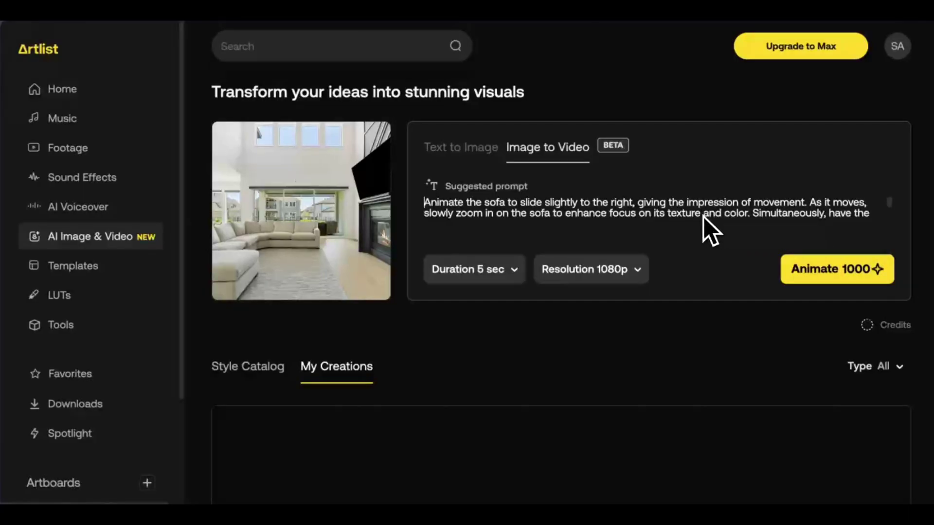
- Animate it as a 5-second video with the suggested sofa-sliding prompt and follow it in My Creations
{"action": "scroll", "coordinate": [682, 212], "scroll_direction": "down", "scroll_amount": 1}
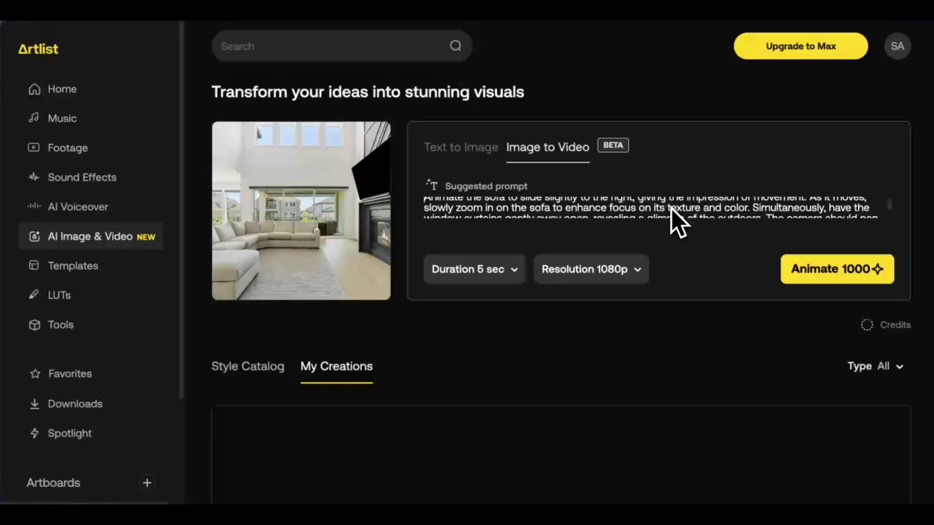
{"action": "scroll", "coordinate": [672, 208], "scroll_direction": "down", "scroll_amount": 1}
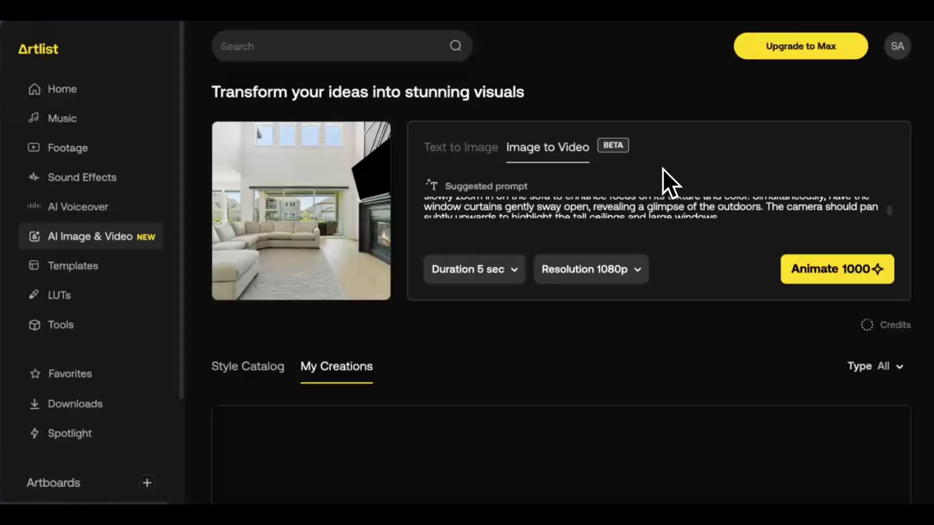
{"action": "scroll", "coordinate": [663, 170], "scroll_direction": "down", "scroll_amount": 1}
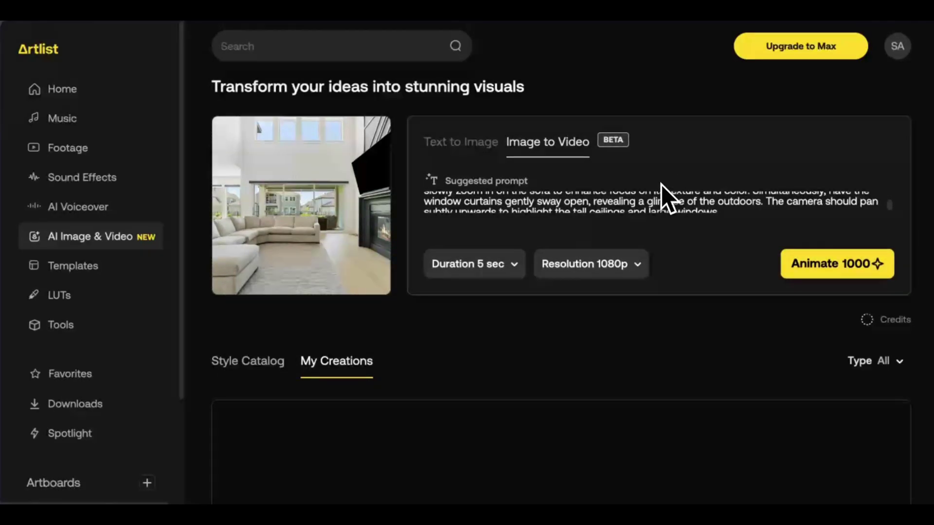
{"action": "scroll", "coordinate": [663, 194], "scroll_direction": "down", "scroll_amount": 1}
{"action": "scroll", "coordinate": [663, 195], "scroll_direction": "down", "scroll_amount": 1}
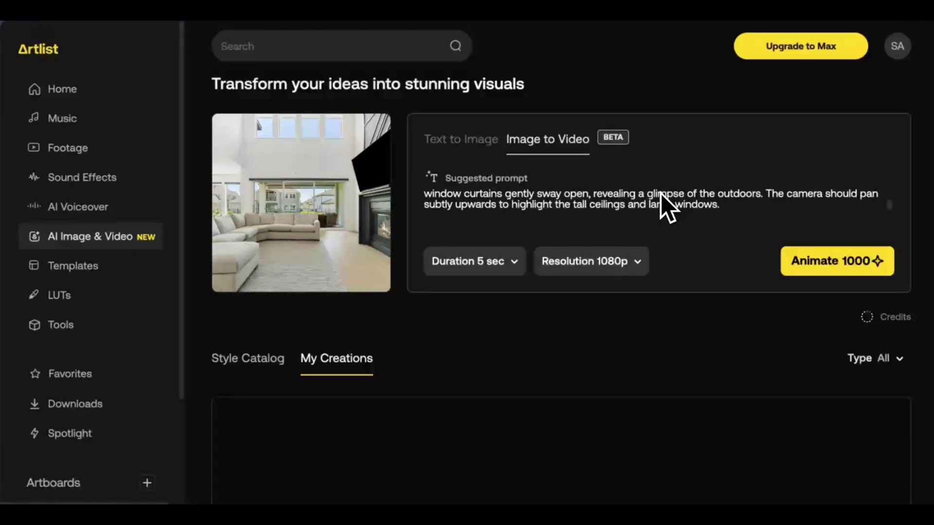
{"action": "scroll", "coordinate": [661, 194], "scroll_direction": "up", "scroll_amount": 3}
{"action": "scroll", "coordinate": [662, 195], "scroll_direction": "down", "scroll_amount": 3}
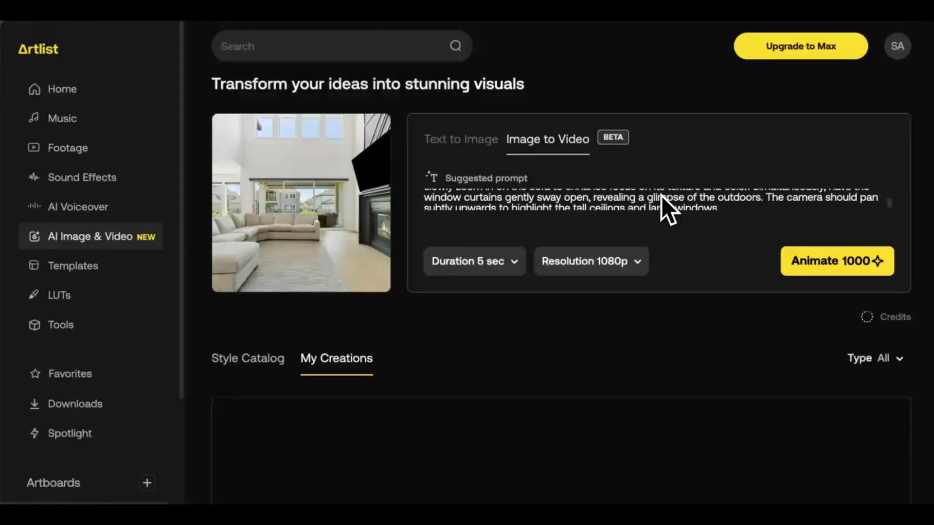
{"action": "scroll", "coordinate": [704, 221], "scroll_direction": "down", "scroll_amount": 1}
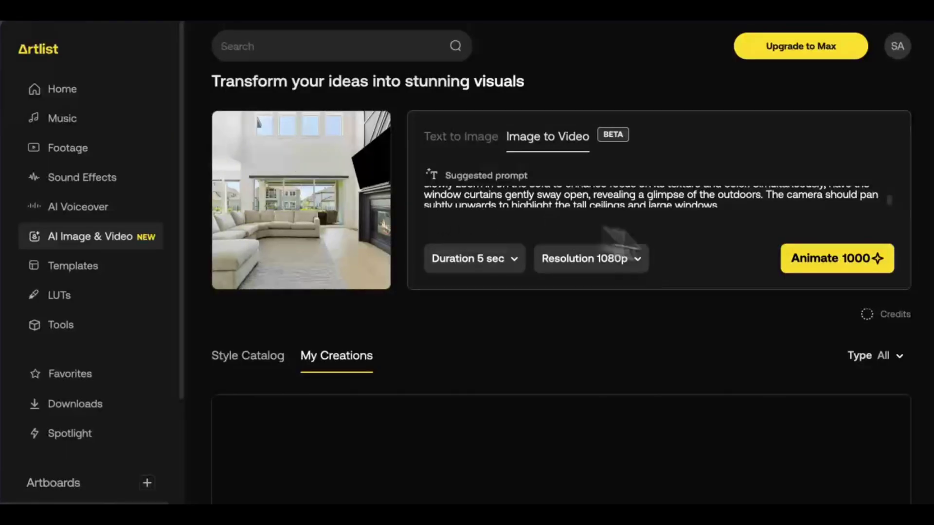
{"action": "left_click", "coordinate": [832, 261]}
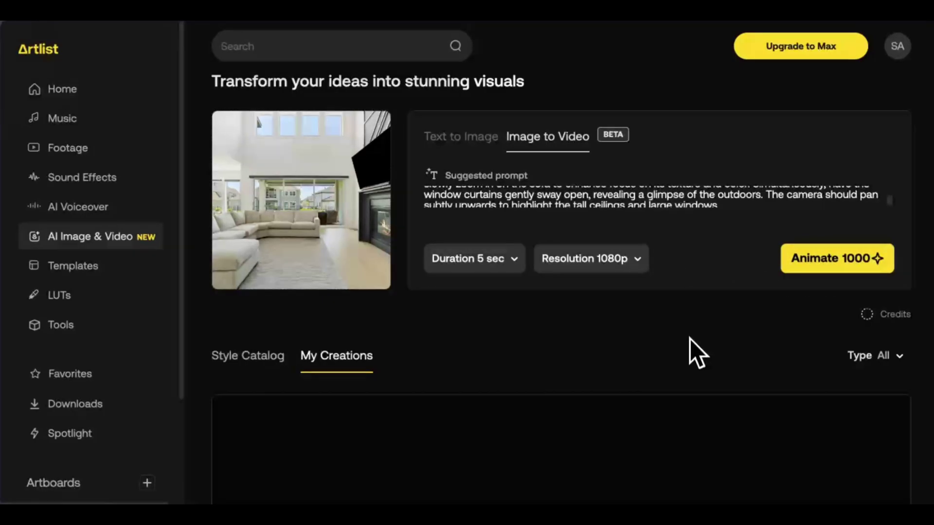
{"action": "scroll", "coordinate": [689, 343], "scroll_direction": "down", "scroll_amount": 3}
{"action": "scroll", "coordinate": [690, 342], "scroll_direction": "down", "scroll_amount": 2}
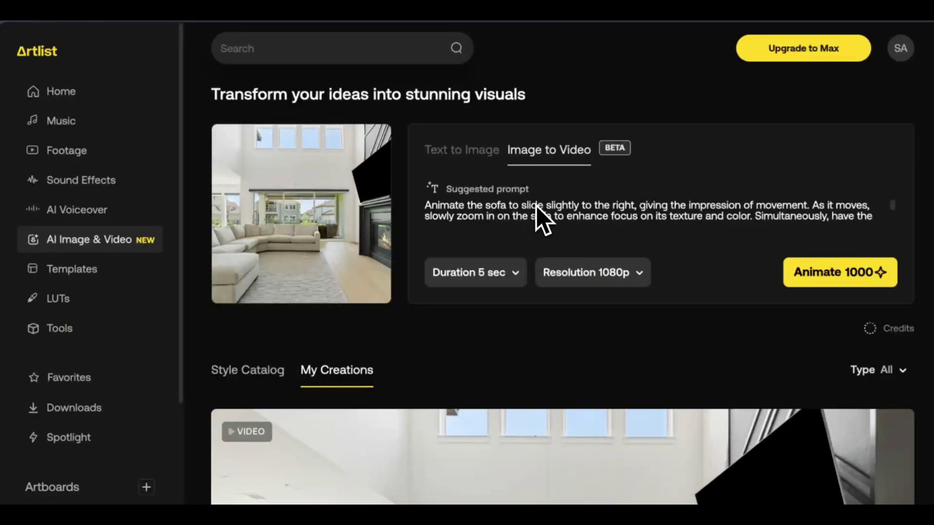
- Scroll through the living-room prompt text down to the generated fireplace video in My Creations
{"action": "scroll", "coordinate": [539, 206], "scroll_direction": "down", "scroll_amount": 1}
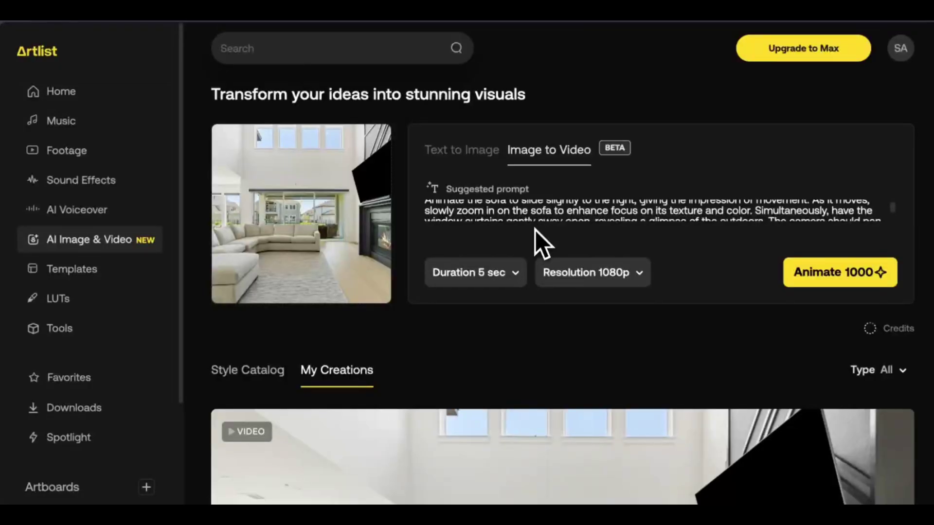
{"action": "scroll", "coordinate": [532, 236], "scroll_direction": "down", "scroll_amount": 1}
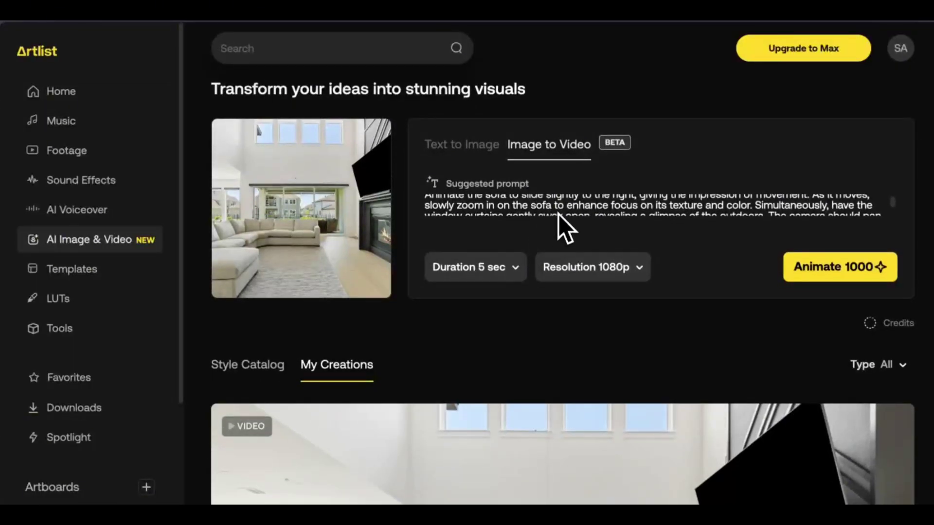
{"action": "scroll", "coordinate": [558, 213], "scroll_direction": "down", "scroll_amount": 1}
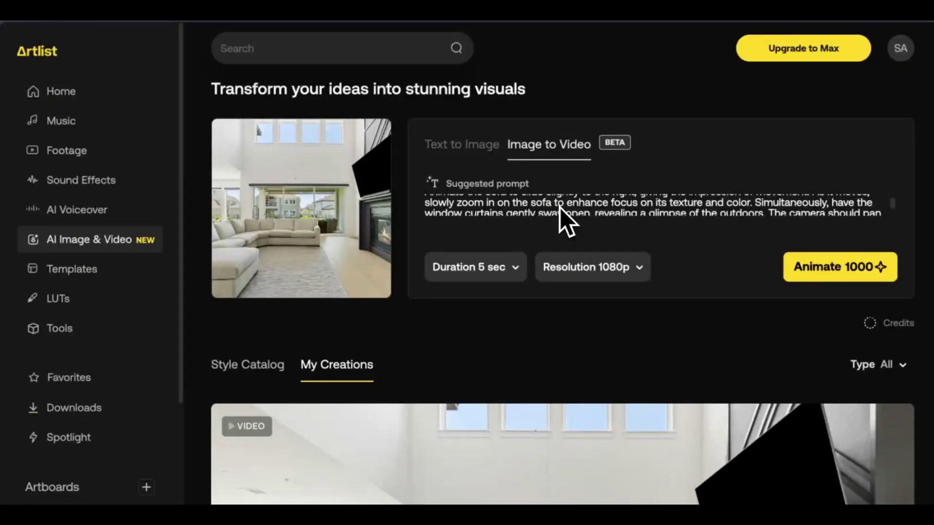
{"action": "scroll", "coordinate": [559, 208], "scroll_direction": "down", "scroll_amount": 1}
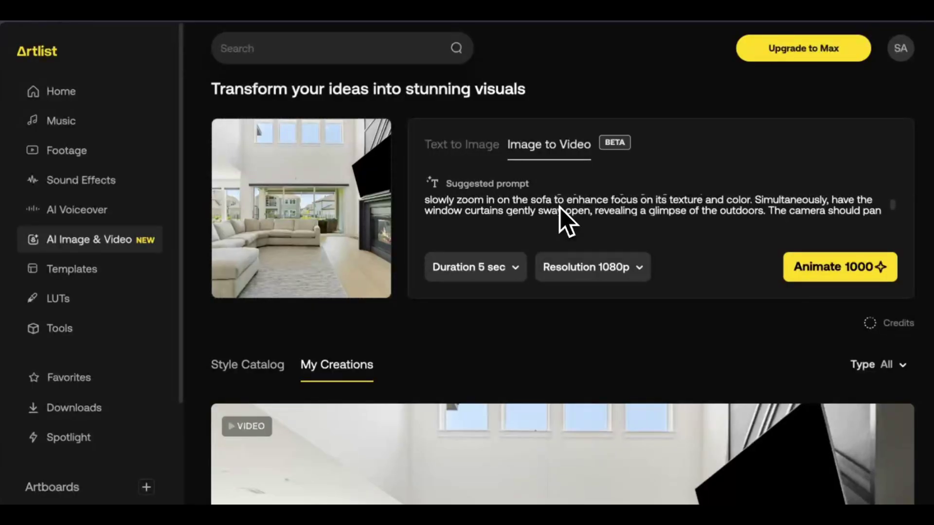
{"action": "scroll", "coordinate": [560, 208], "scroll_direction": "down", "scroll_amount": 1}
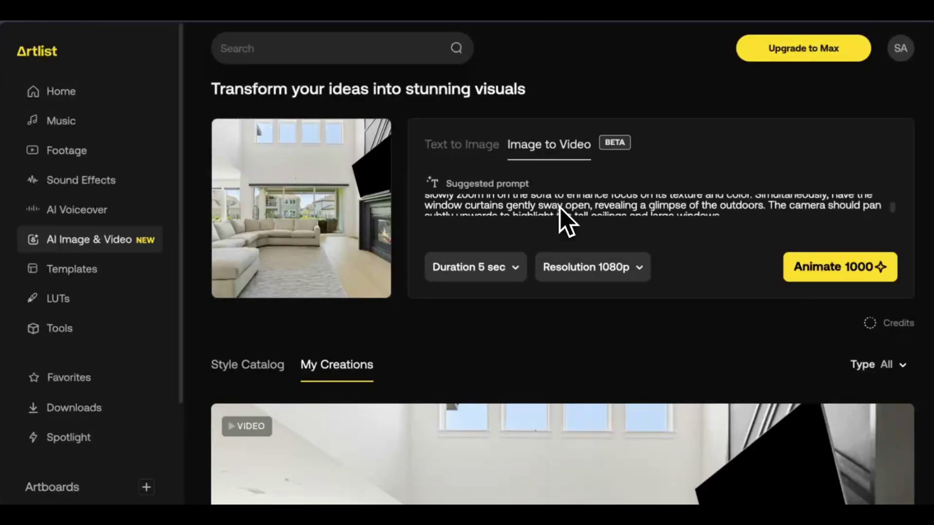
{"action": "scroll", "coordinate": [559, 208], "scroll_direction": "down", "scroll_amount": 1}
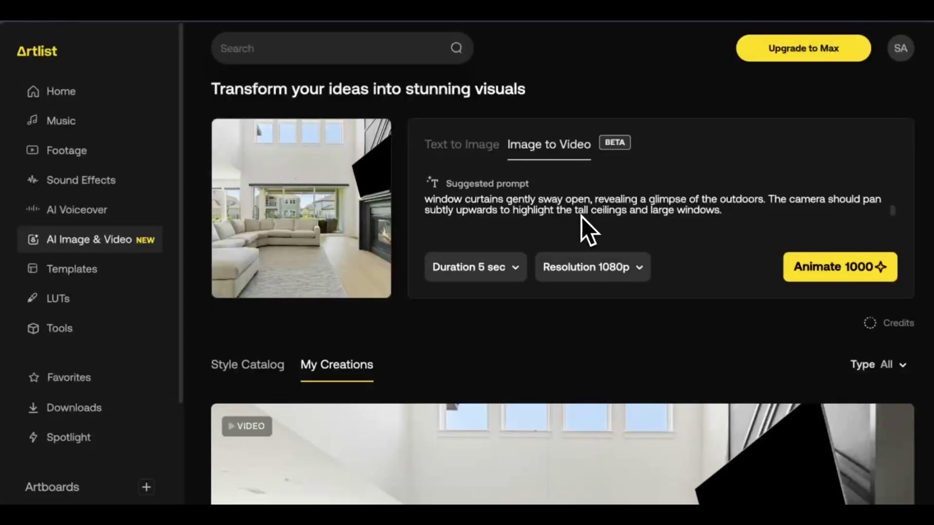
{"action": "scroll", "coordinate": [656, 316], "scroll_direction": "down", "scroll_amount": 5}
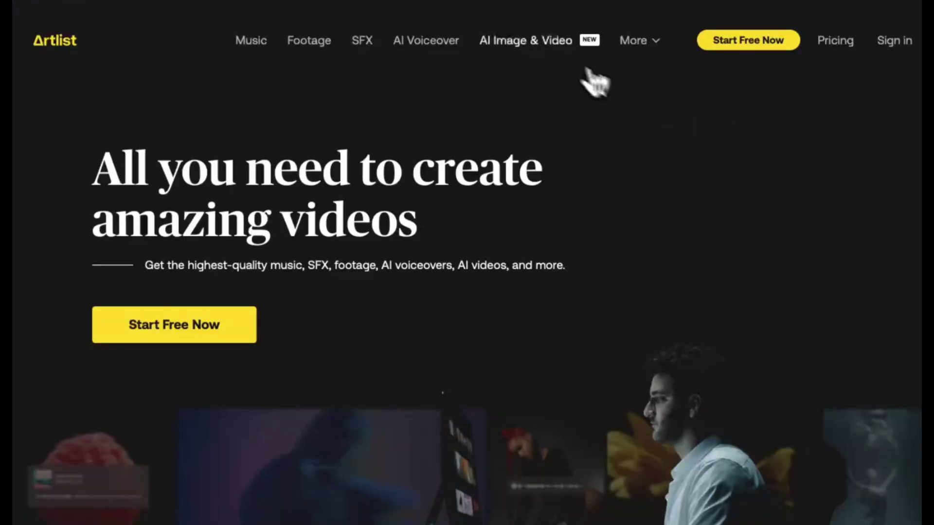
- Open the AI Image & Video generator in Image to Video mode and check its resolution options
{"action": "left_click", "coordinate": [548, 43]}
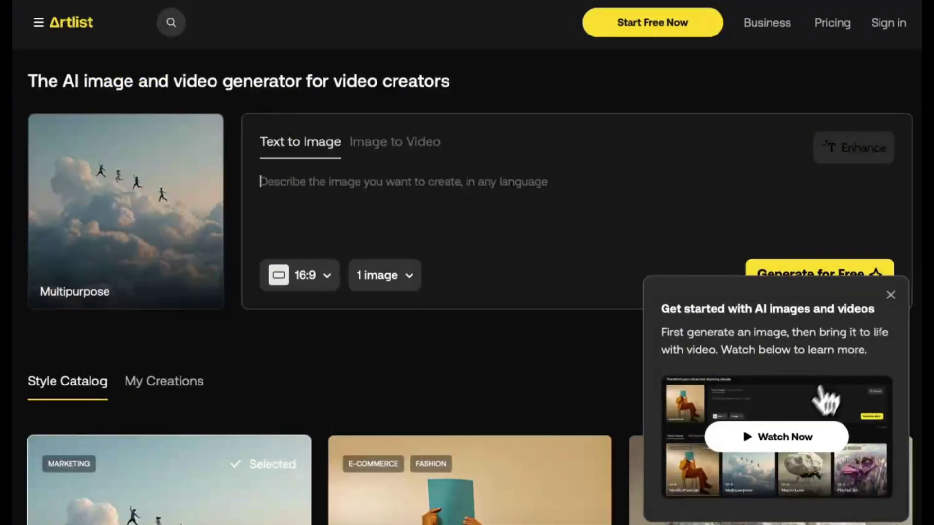
{"action": "left_click", "coordinate": [889, 295]}
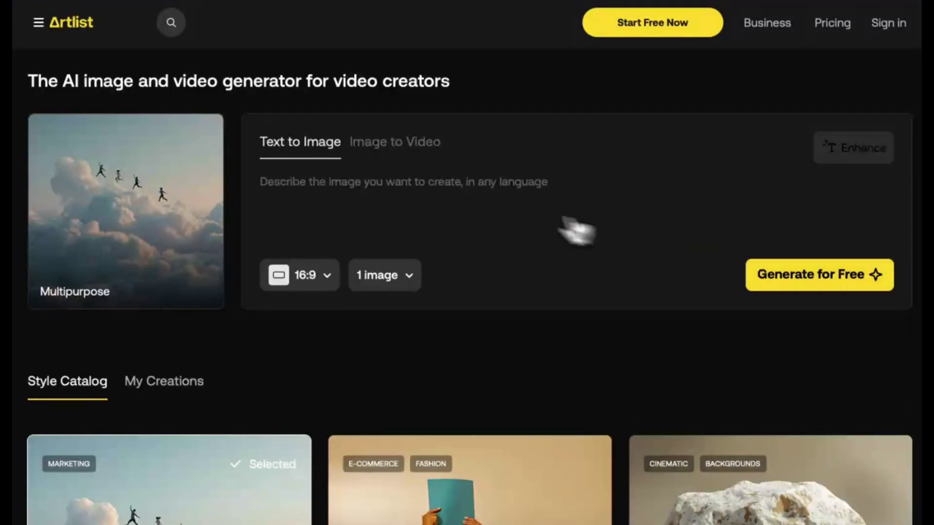
{"action": "left_click", "coordinate": [395, 145]}
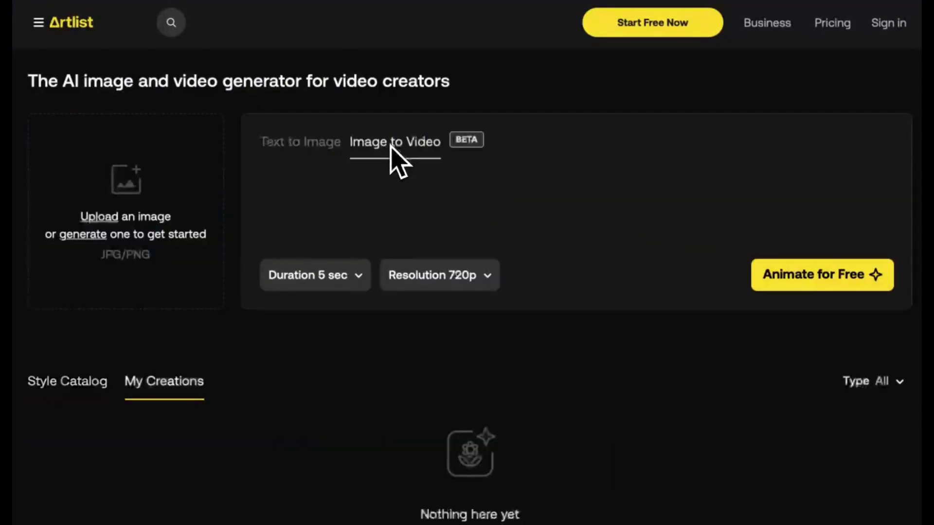
{"action": "left_click", "coordinate": [444, 282]}
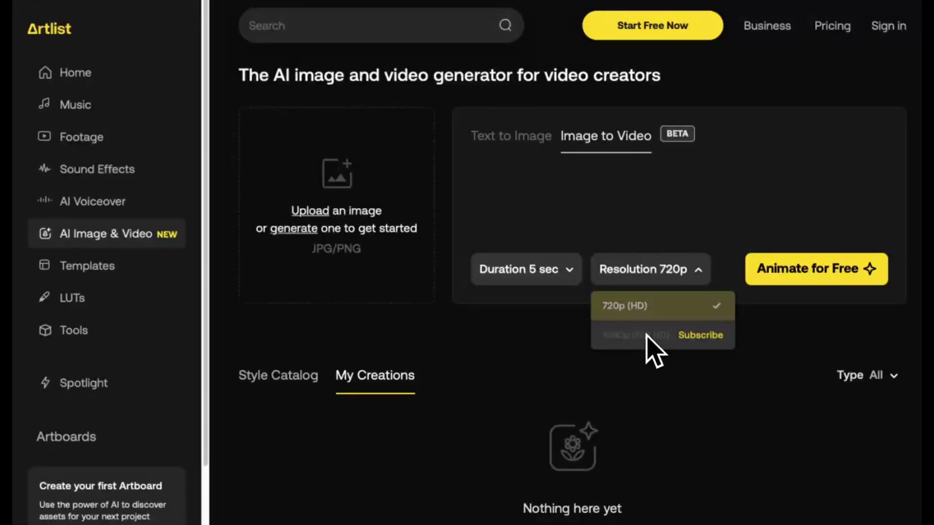
{"action": "left_click", "coordinate": [625, 188]}
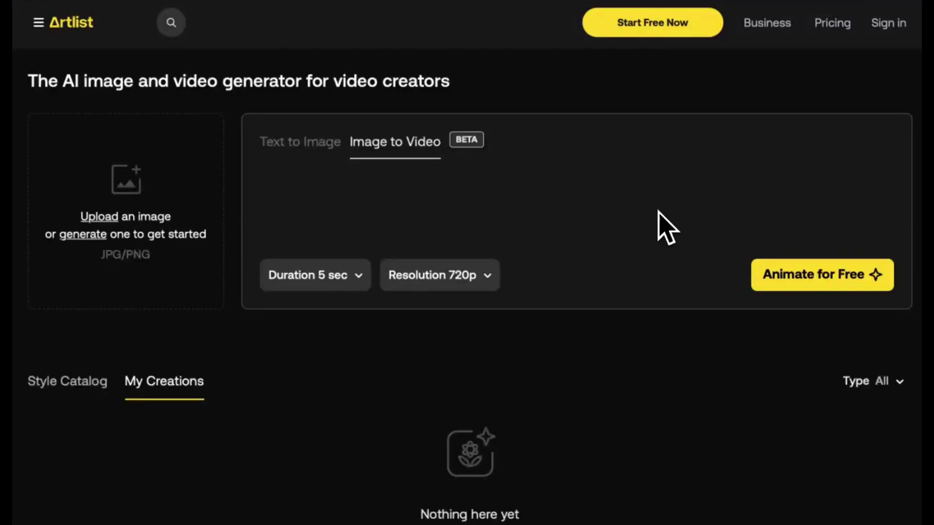
- Open Pricing, compare the Standard plan cards, and pick Get Started on AI Suite
{"action": "left_click", "coordinate": [832, 37]}
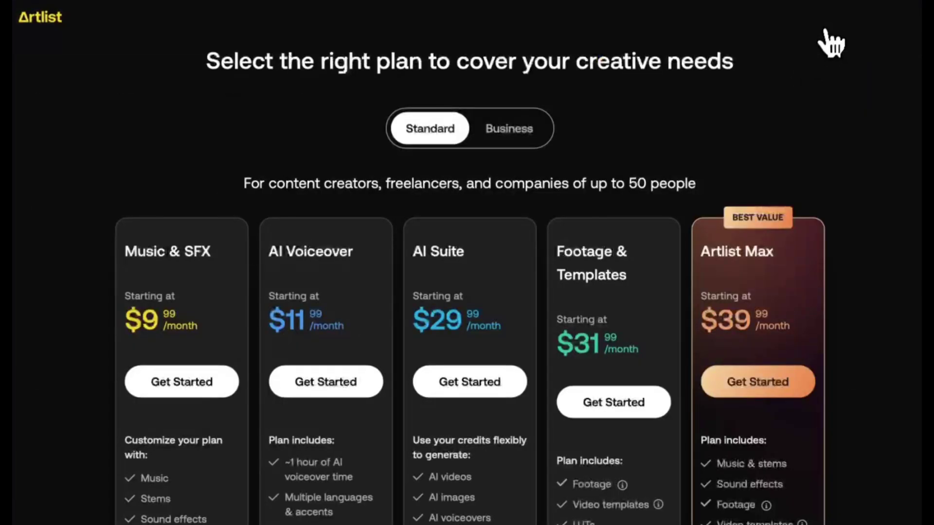
{"action": "scroll", "coordinate": [816, 104], "scroll_direction": "down", "scroll_amount": 2}
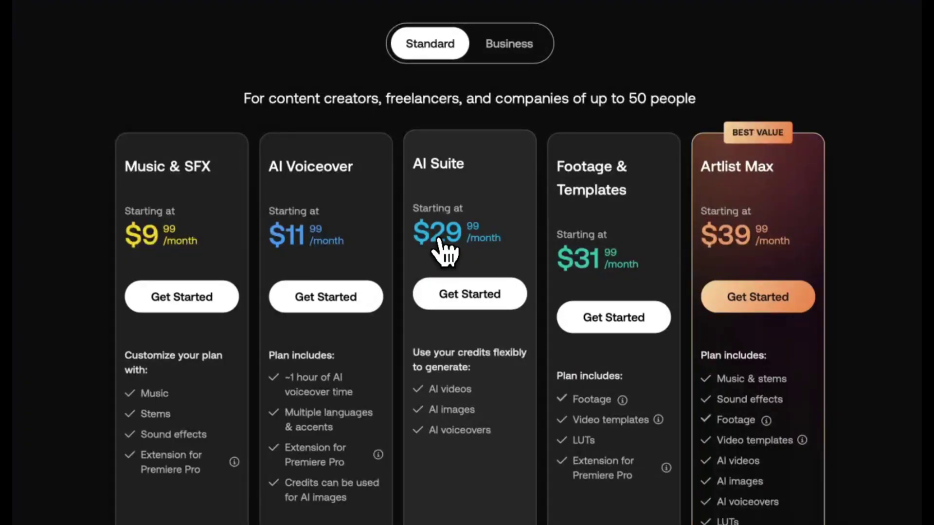
{"action": "scroll", "coordinate": [440, 243], "scroll_direction": "down", "scroll_amount": 3}
{"action": "scroll", "coordinate": [443, 243], "scroll_direction": "up", "scroll_amount": 3}
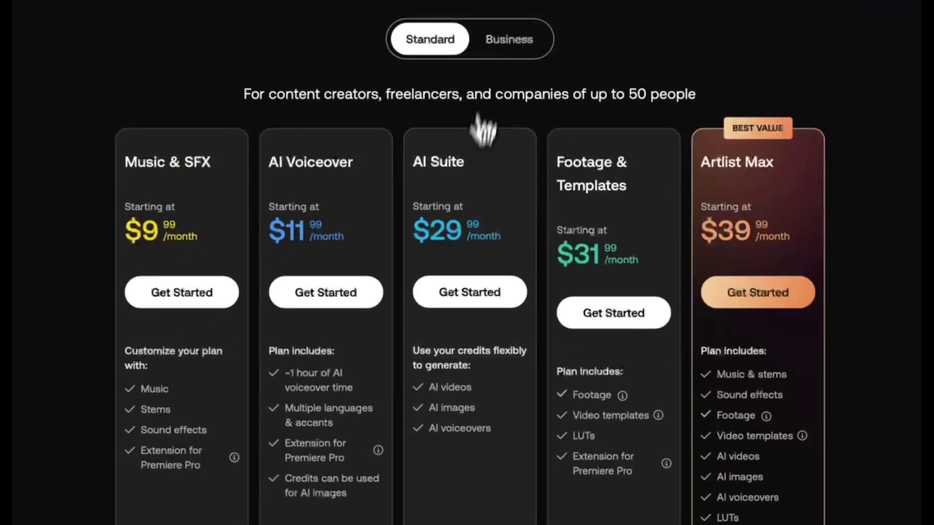
{"action": "scroll", "coordinate": [484, 333], "scroll_direction": "down", "scroll_amount": 5}
{"action": "scroll", "coordinate": [481, 389], "scroll_direction": "up", "scroll_amount": 2}
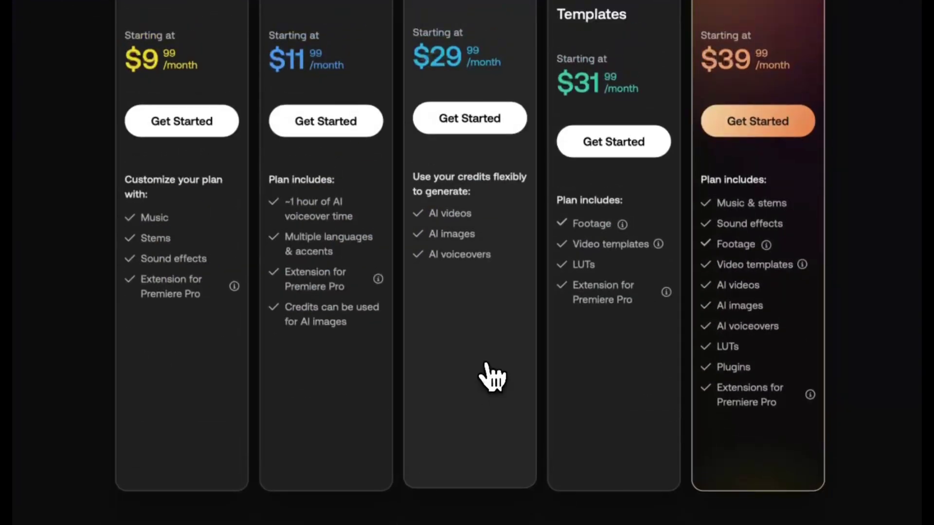
{"action": "scroll", "coordinate": [479, 137], "scroll_direction": "up", "scroll_amount": 3}
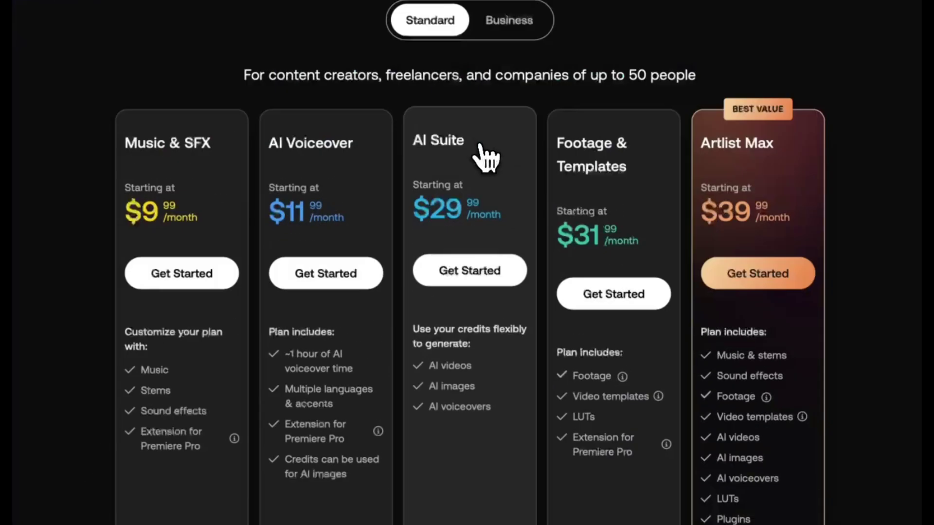
{"action": "scroll", "coordinate": [483, 156], "scroll_direction": "up", "scroll_amount": 2}
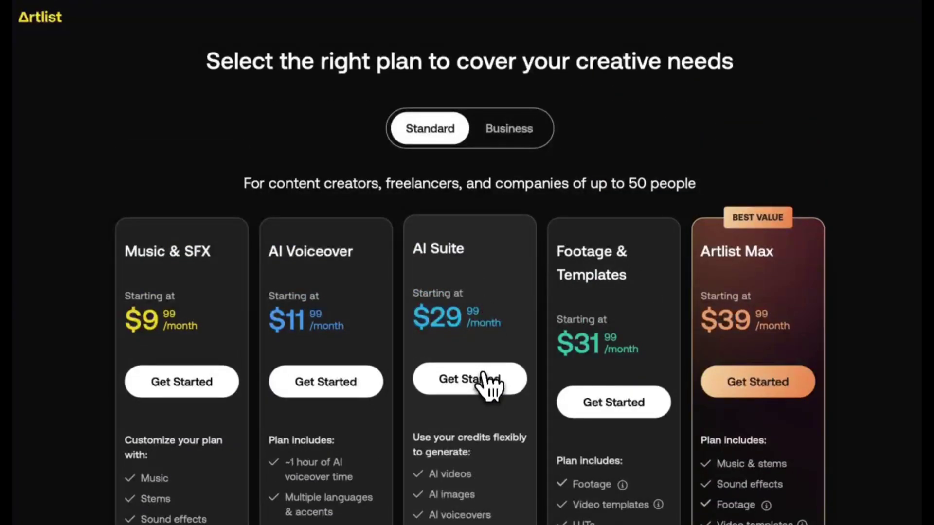
{"action": "left_click", "coordinate": [483, 375]}
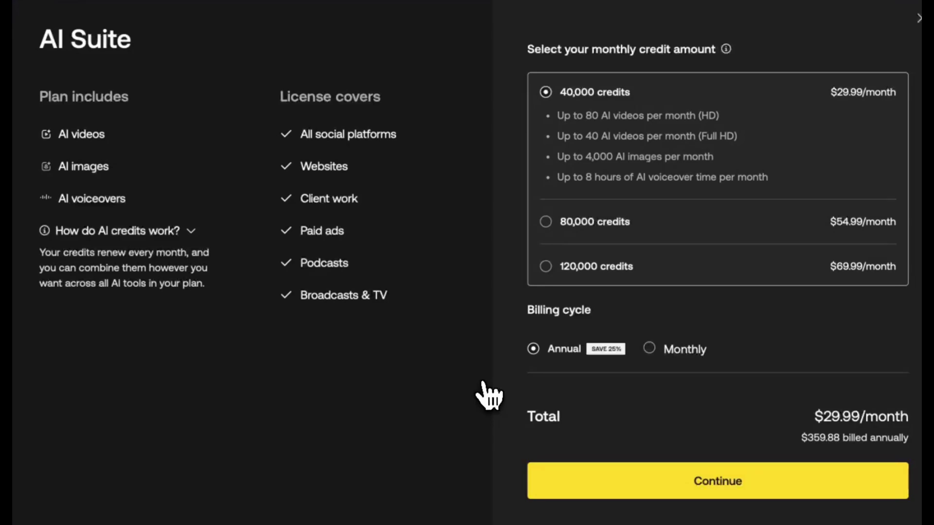
- Change the AI Suite billing cycle from Annual to Monthly ($39.99/month for 40,000 credits)
{"action": "left_click", "coordinate": [651, 354]}
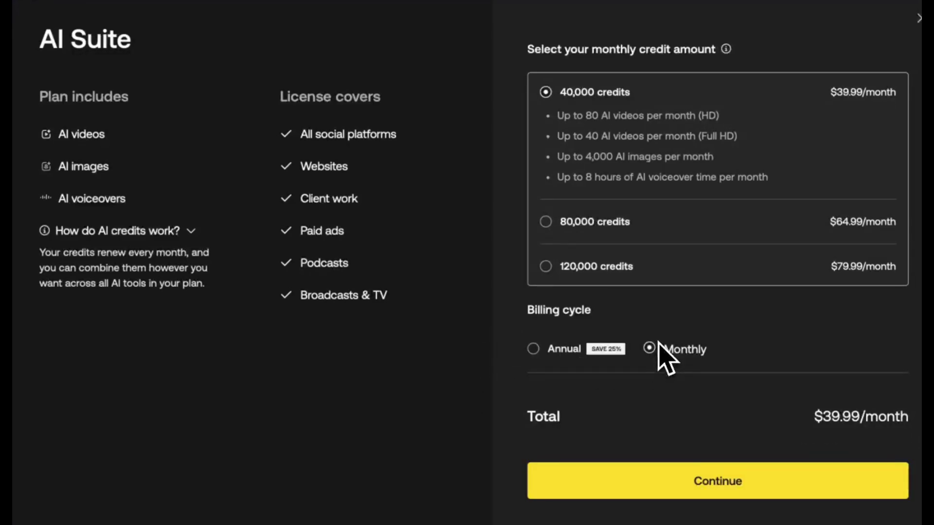